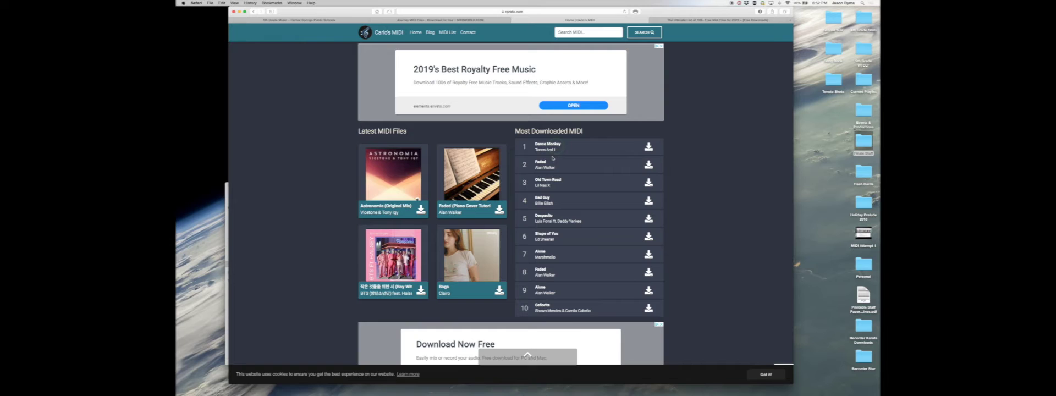
Find Tones And I's Dance Monkey on Carlo's MIDI, preview it with PLAY MIDI, then stop.
click(577, 33)
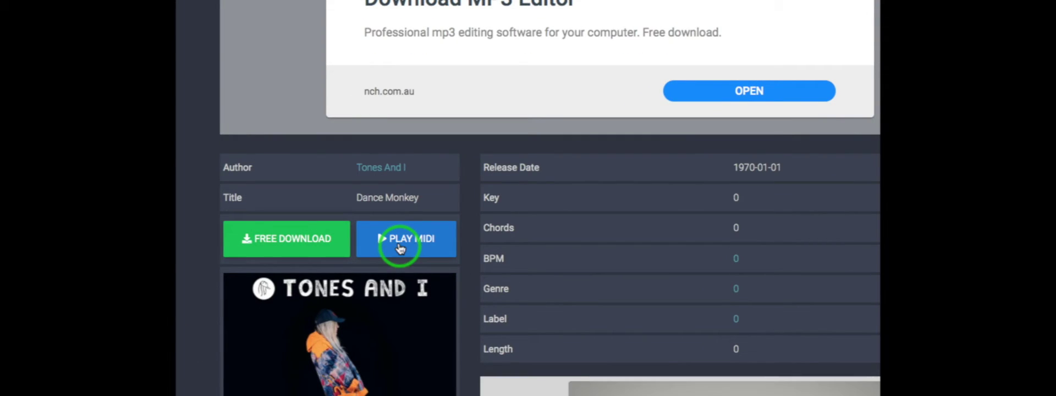
click(399, 246)
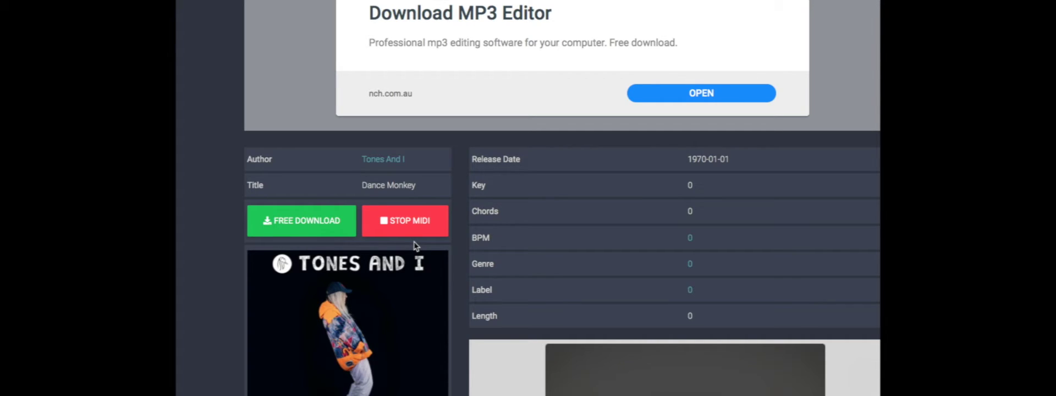
click(418, 220)
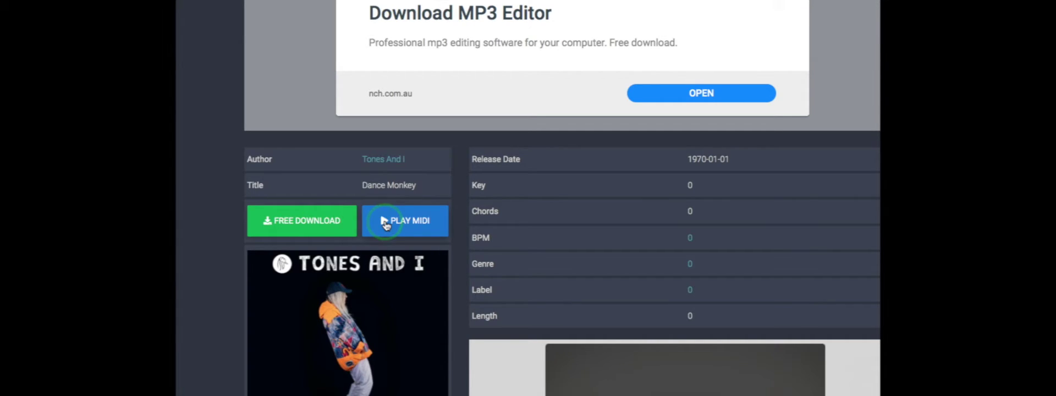
click(330, 223)
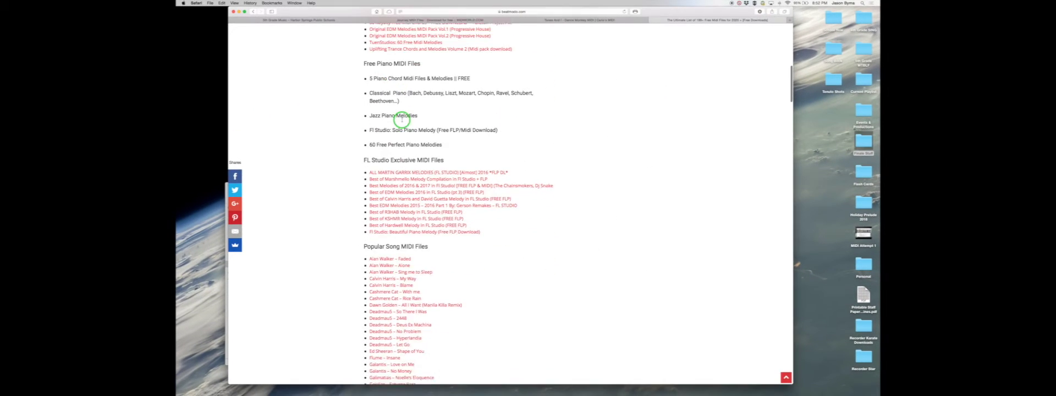
scroll(402, 118, down, 15)
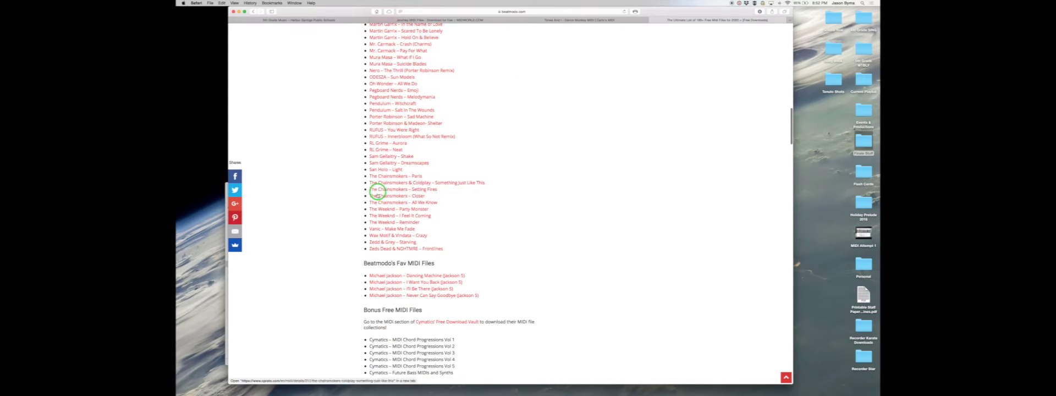
scroll(374, 192, down, 3)
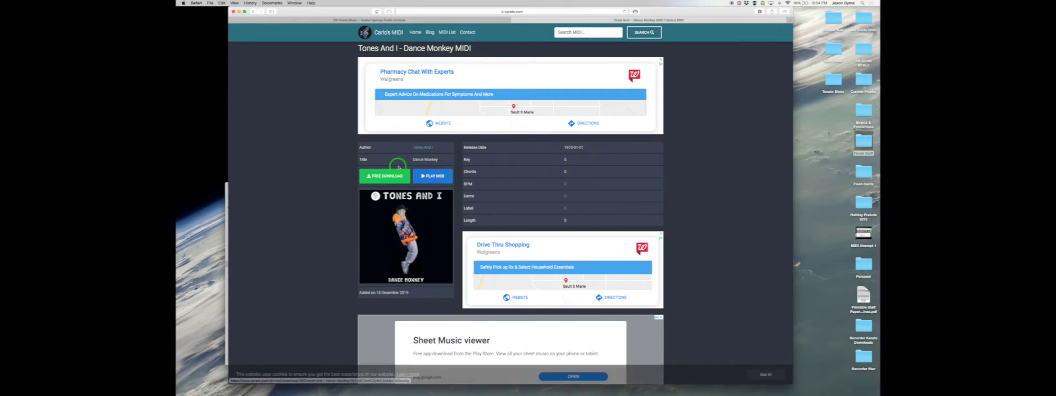
Download the Dance Monkey MIDI via FREE DOWNLOAD, confirm it in Downloads, and hide Safari.
click(392, 180)
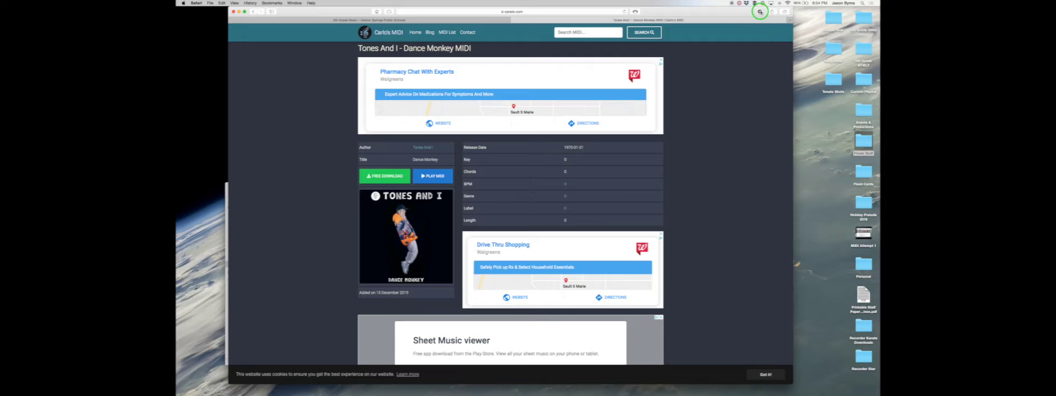
click(759, 12)
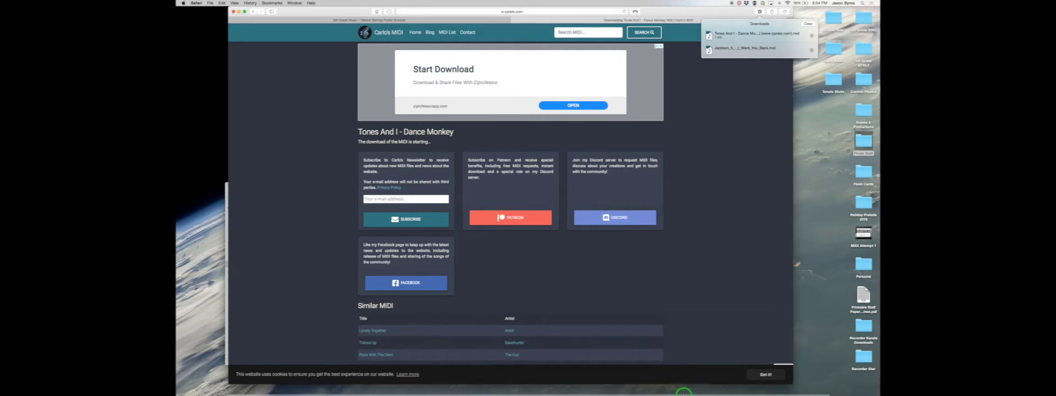
right_click(720, 382)
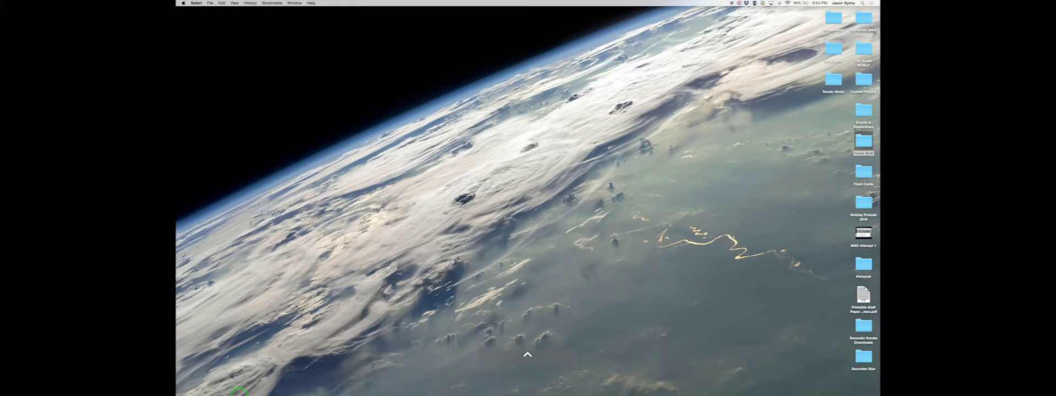
Open 'Tones And I - Dance Monkey.mid' from Downloads with GarageBand, leaving its name unchanged.
click(243, 392)
click(254, 237)
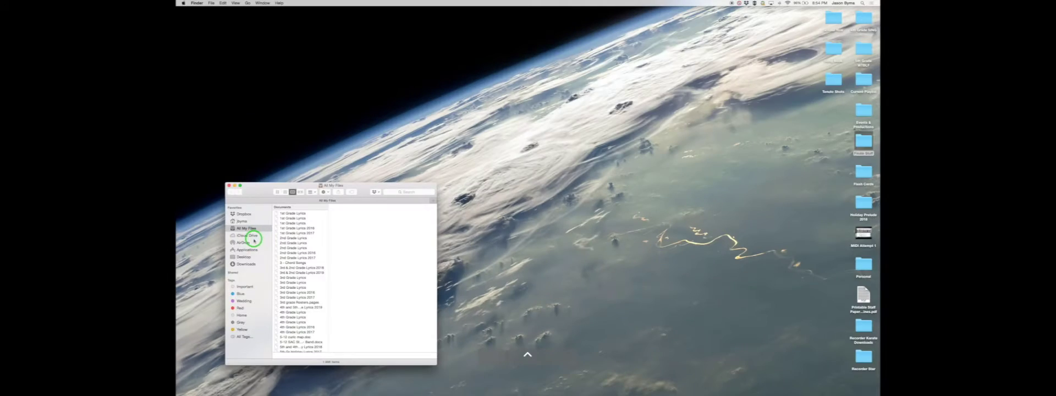
click(244, 265)
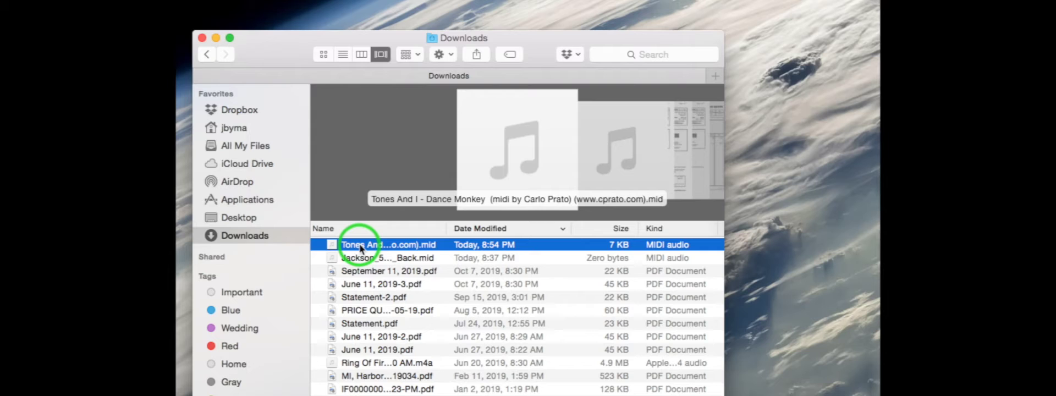
right_click(360, 247)
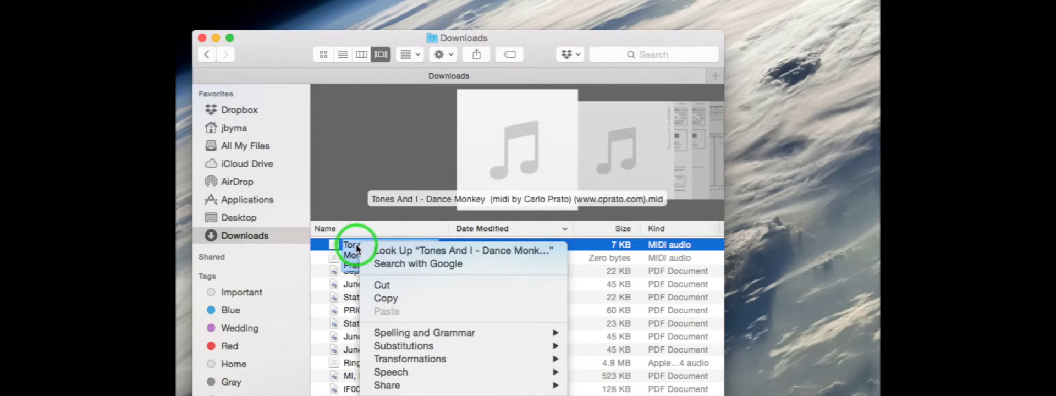
key(Escape)
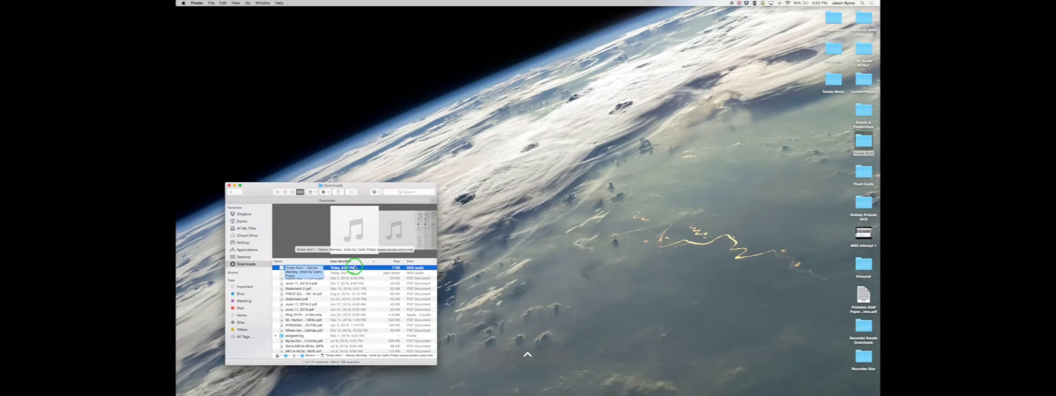
click(361, 268)
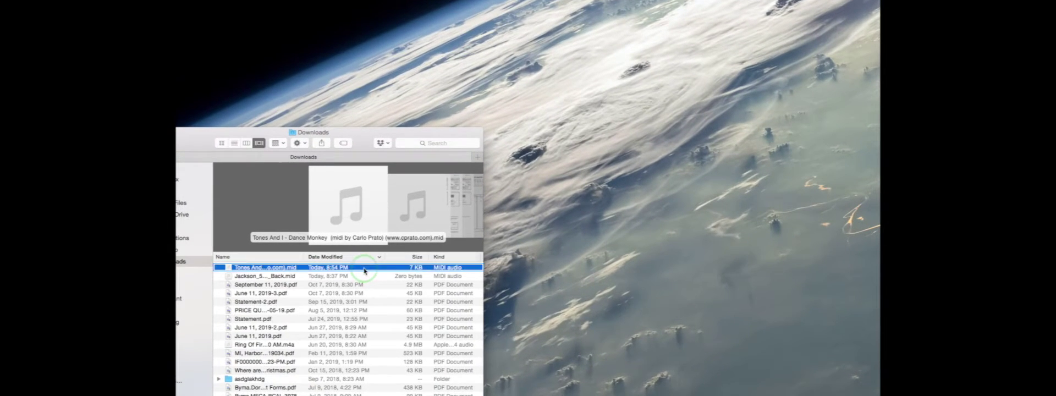
right_click(364, 271)
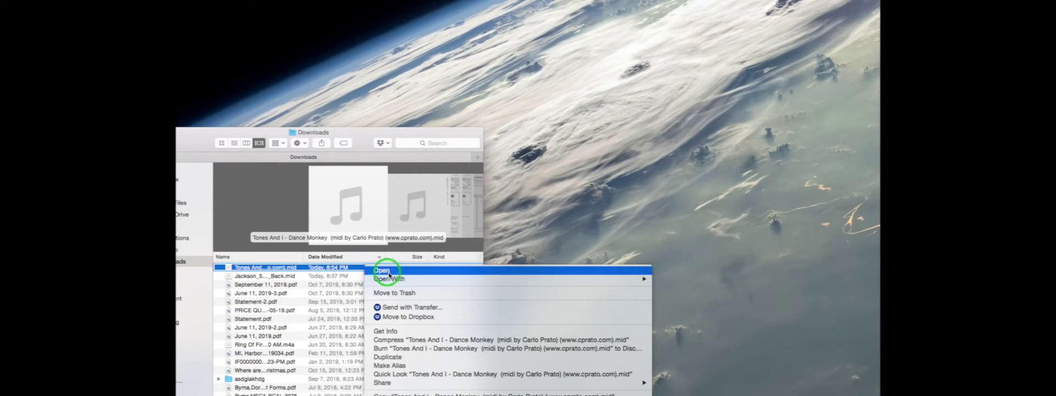
mouse_move(396, 278)
click(676, 295)
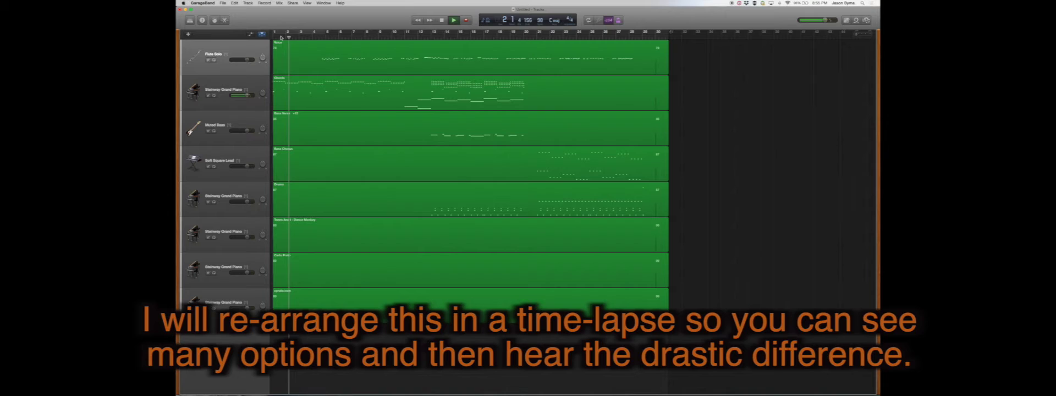
Play the imported Dance Monkey tracks, stop around bar 6, and select the Flute Solo track.
click(298, 58)
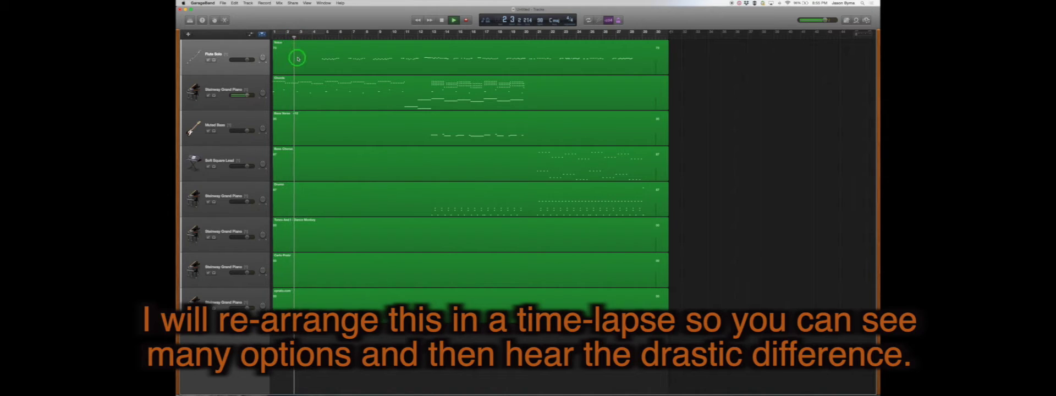
click(262, 81)
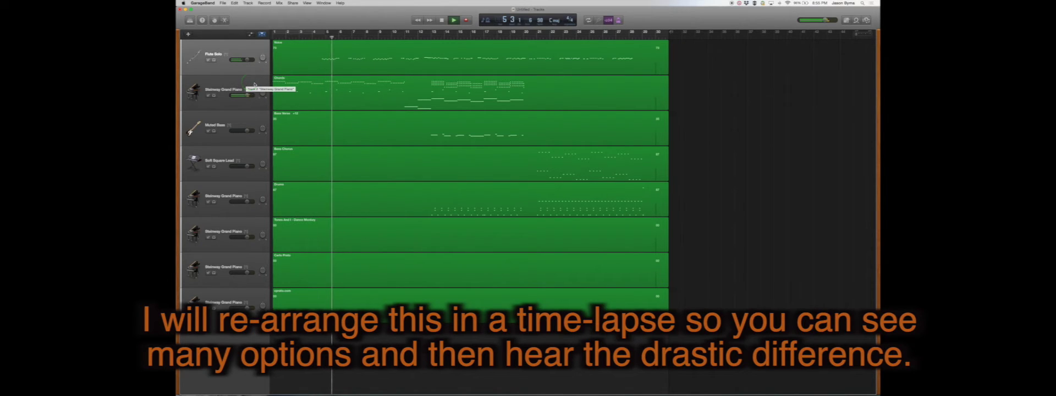
key(space)
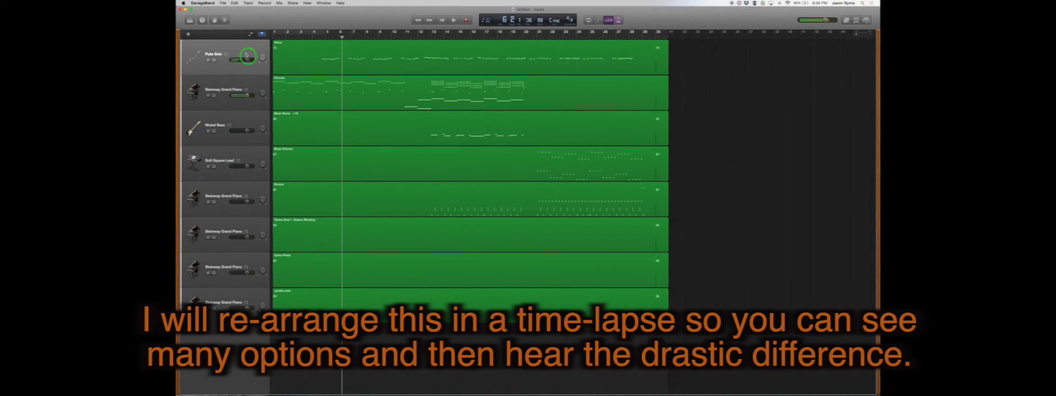
click(238, 46)
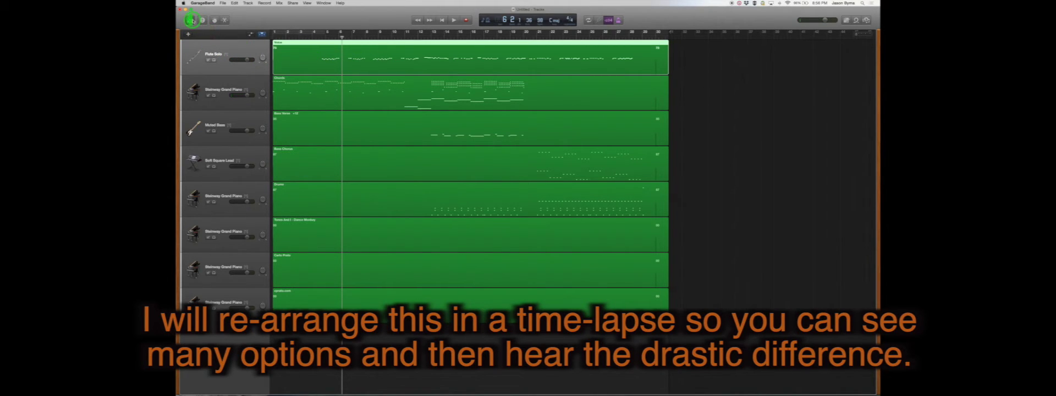
Switch track 1 from Flute Solo to Synthesizer > Lead > Digital Lead and play it back.
click(190, 20)
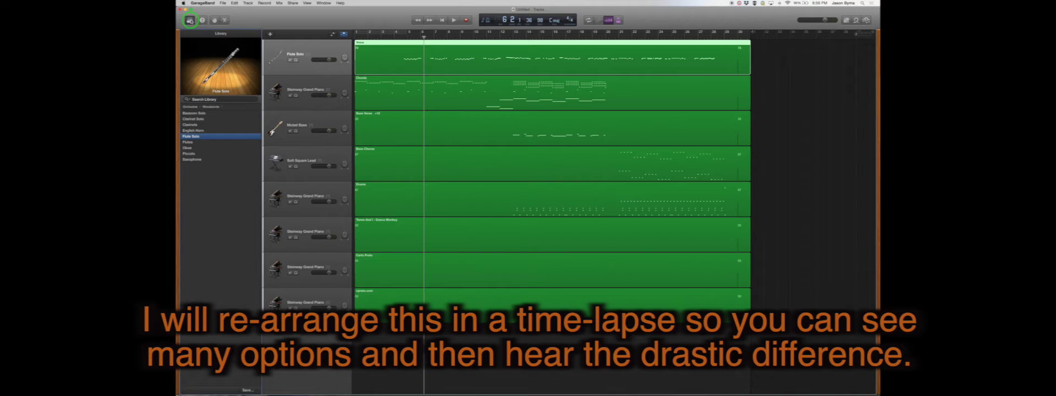
scroll(212, 135, left, 2)
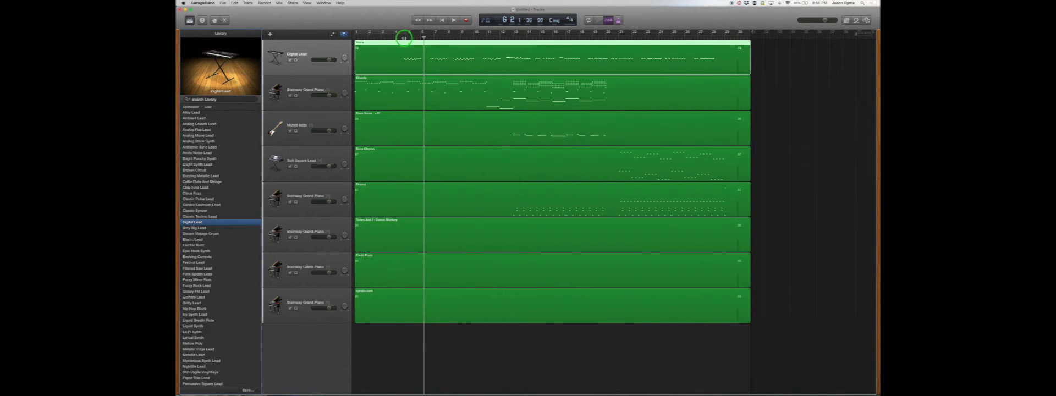
click(401, 37)
key(space)
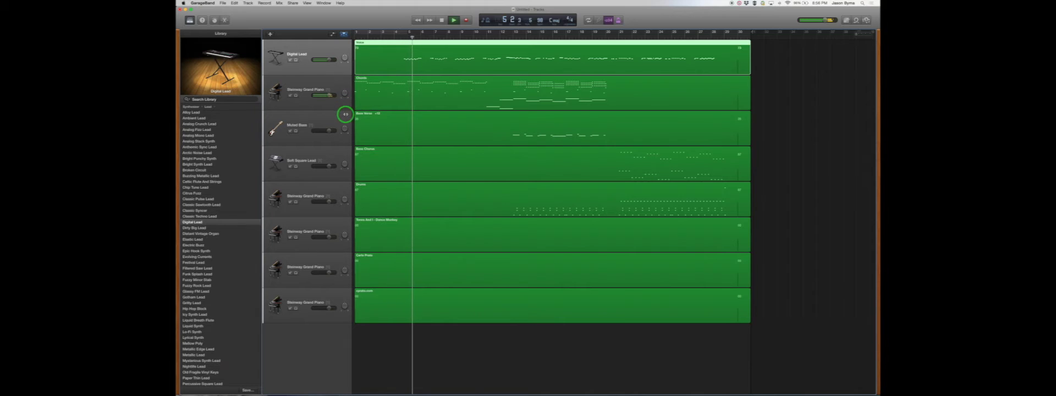
key(space)
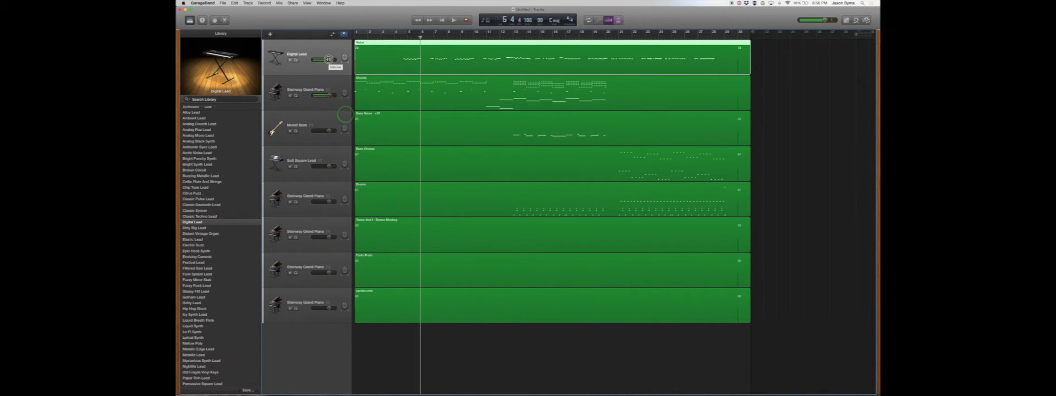
key(space)
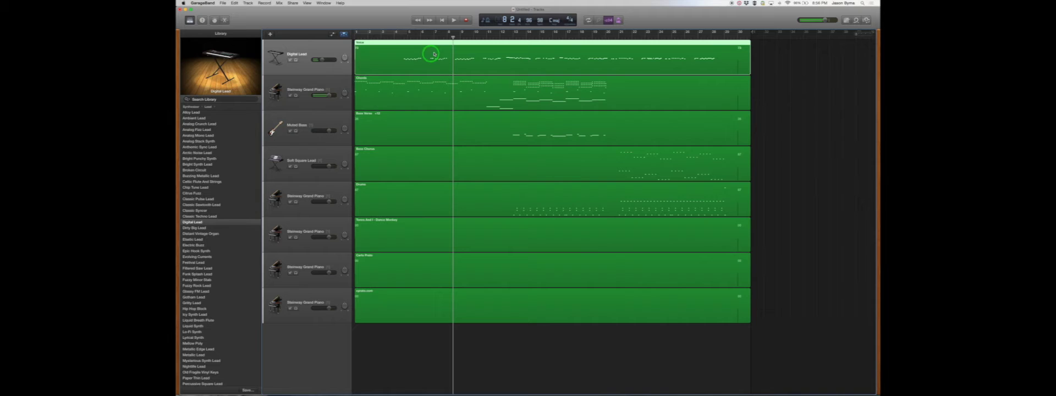
Duplicate the Steinway Grand Piano track and paste the Chords region onto Steinway Piano 2 at the start.
click(391, 85)
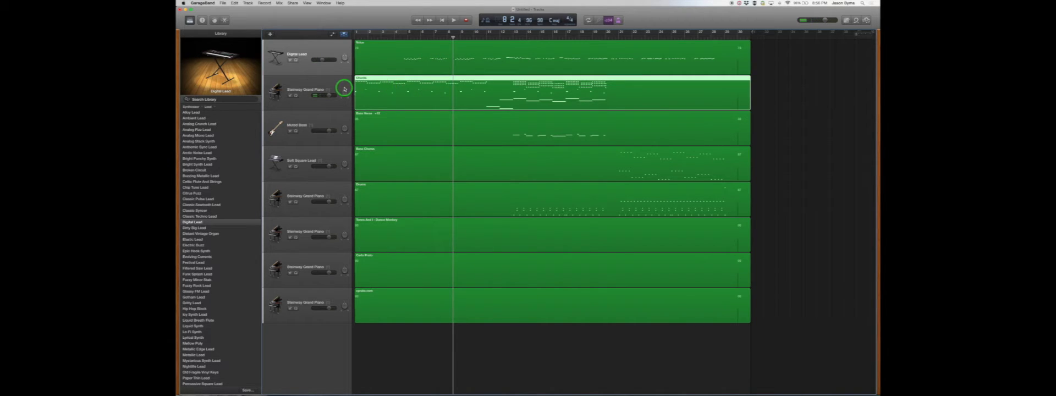
click(312, 84)
right_click(312, 84)
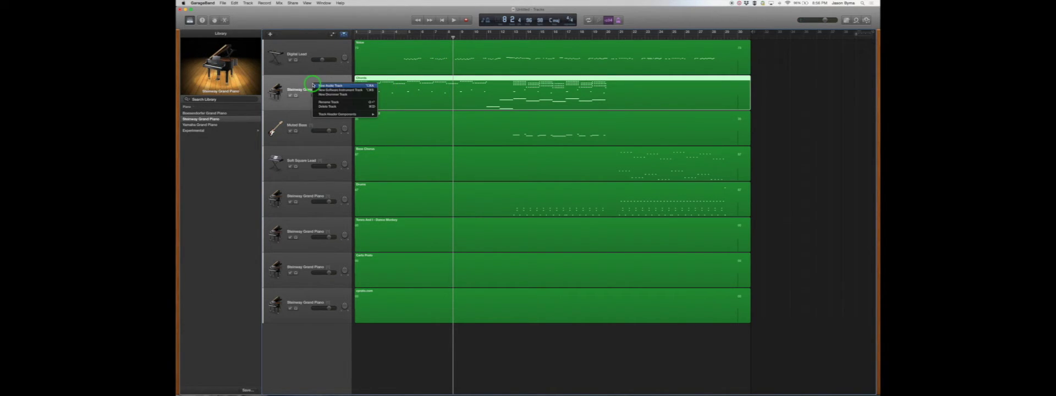
click(311, 83)
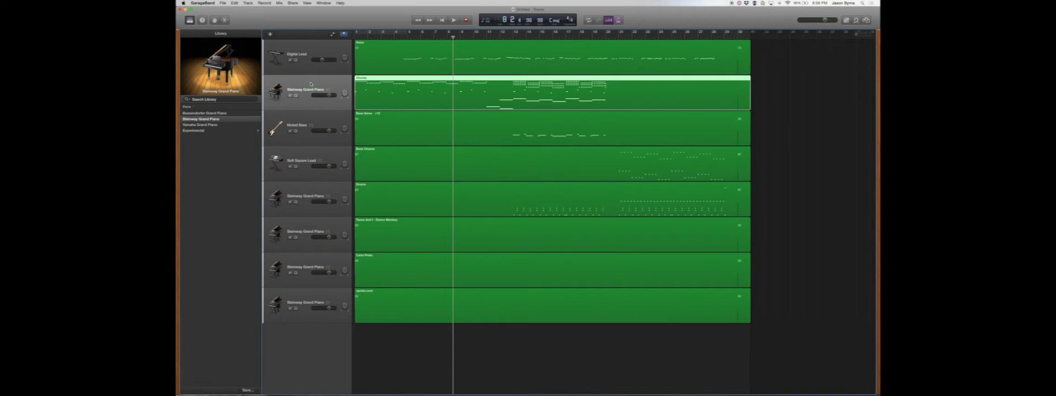
key(super+d)
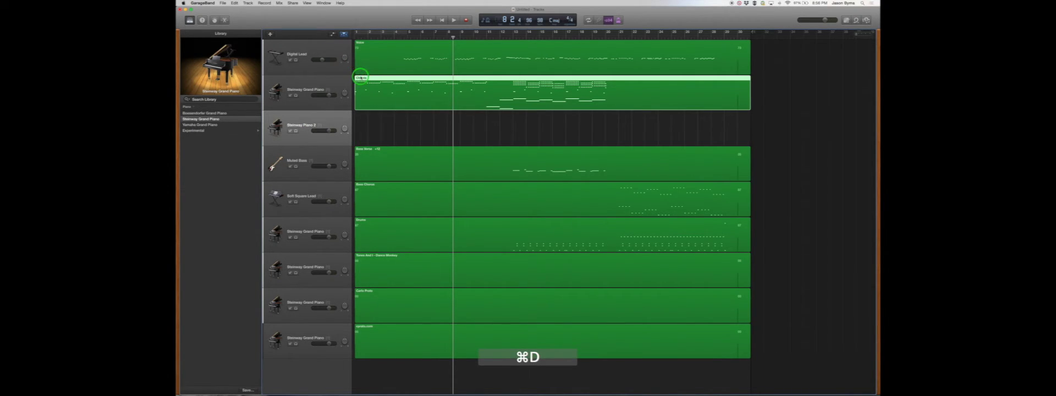
click(342, 117)
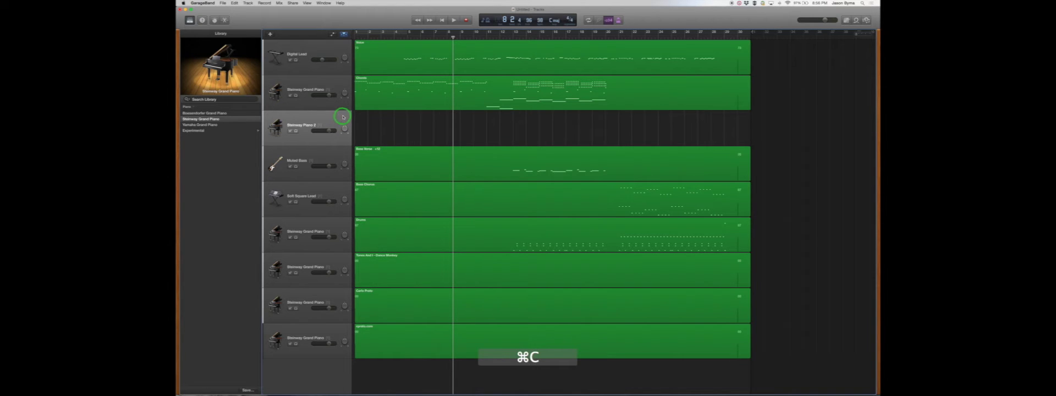
click(357, 38)
key(super+v)
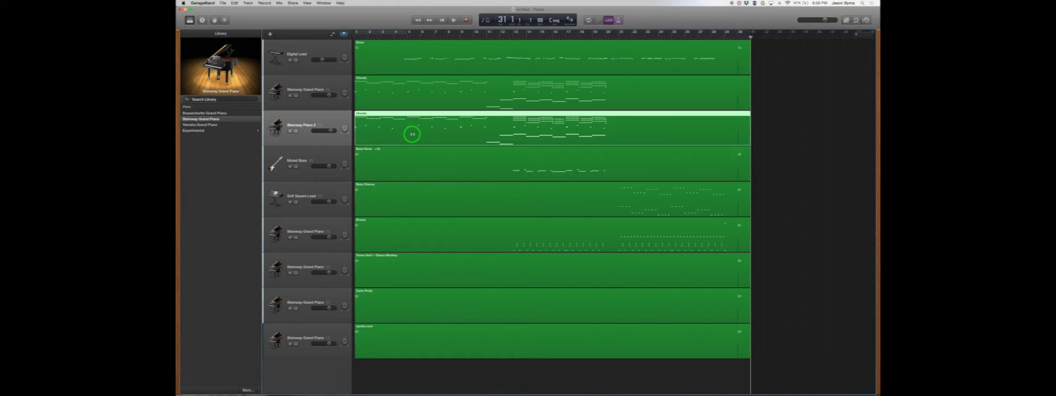
In the copied region's Piano Roll, delete all upper chord notes, keeping only the lowest notes.
double_click(412, 123)
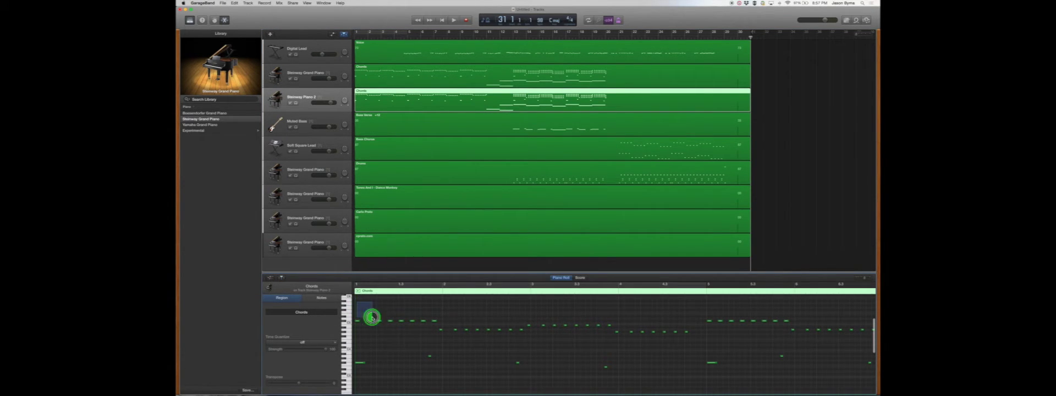
drag(372, 318, 858, 337)
key(BackSpace)
scroll(741, 331, right, 1)
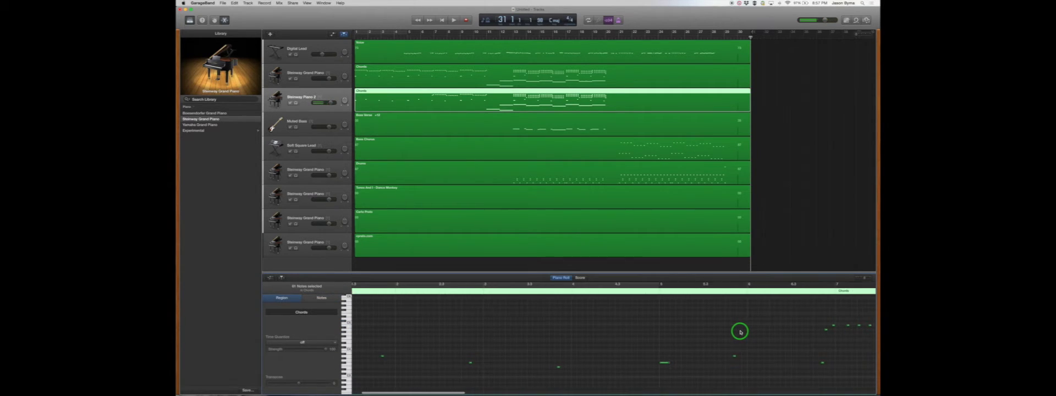
scroll(741, 331, right, 5)
drag(687, 305, 869, 336)
key(BackSpace)
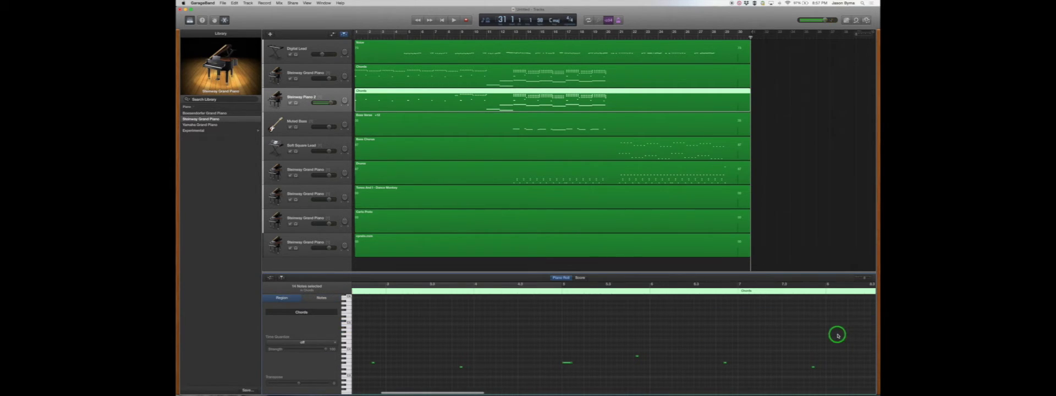
key(Return)
Set Steinway Piano 2 to Orchestral > Brass > Tuba, continuing without saving piano changes.
click(207, 119)
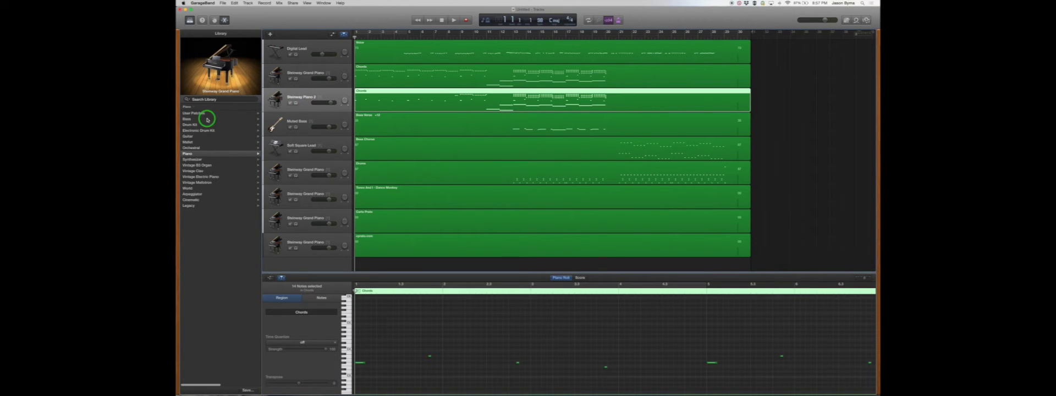
click(224, 148)
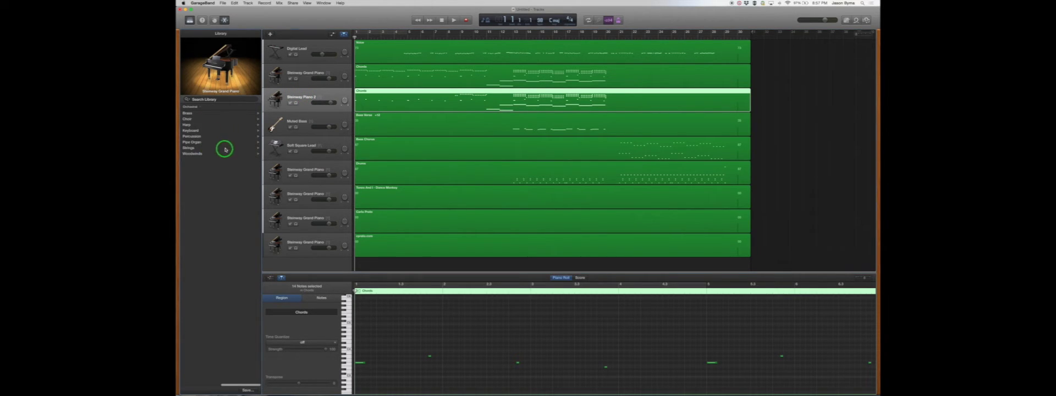
click(215, 113)
click(187, 142)
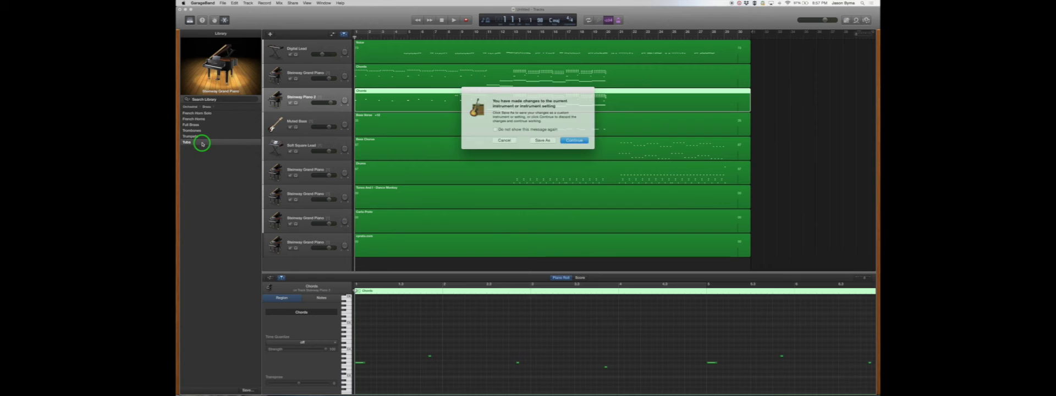
click(472, 150)
click(571, 139)
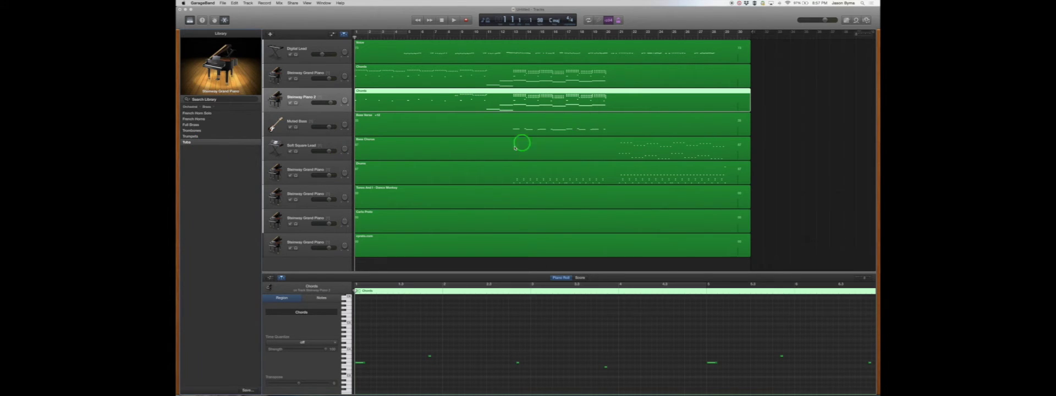
Zoom the note editor out and select the first eight bass notes.
drag(363, 319, 875, 372)
mouse_move(863, 277)
mouse_down()
mouse_move(851, 278)
mouse_move(862, 277)
mouse_up()
click(399, 329)
click(363, 316)
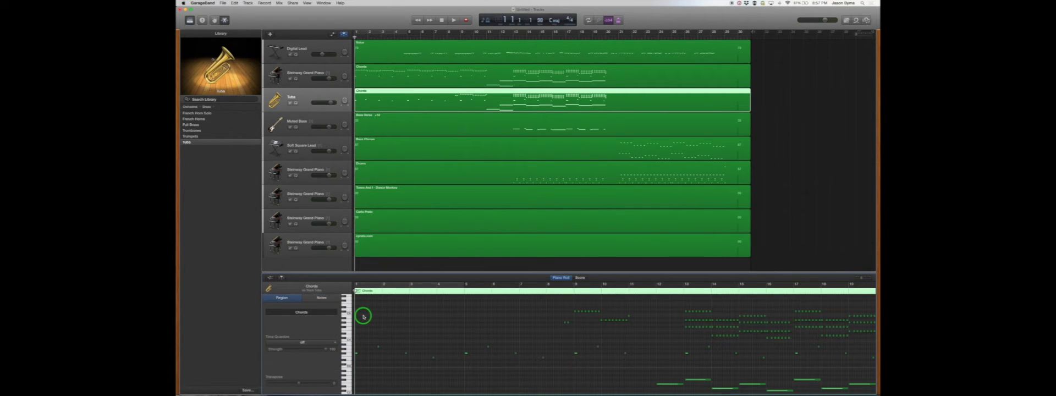
drag(357, 316, 550, 383)
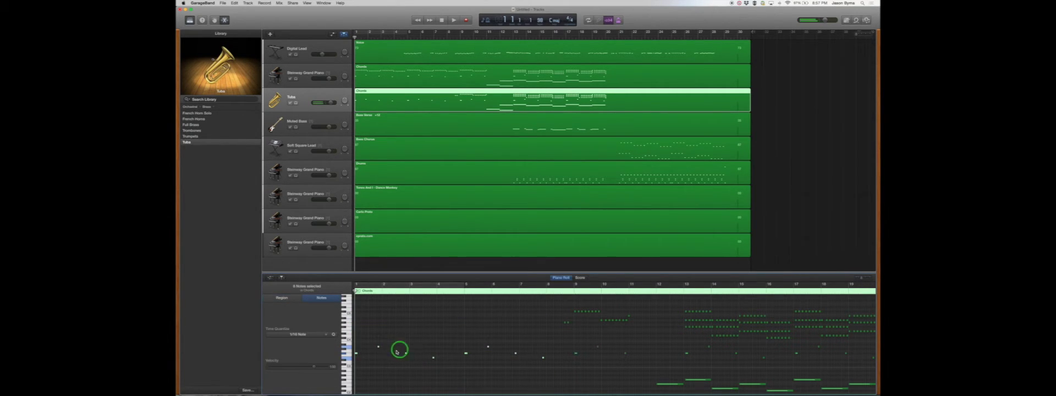
Undo an accidental lengthening, then move the first eight Tuba notes lower in pitch and audition them.
drag(361, 353, 365, 353)
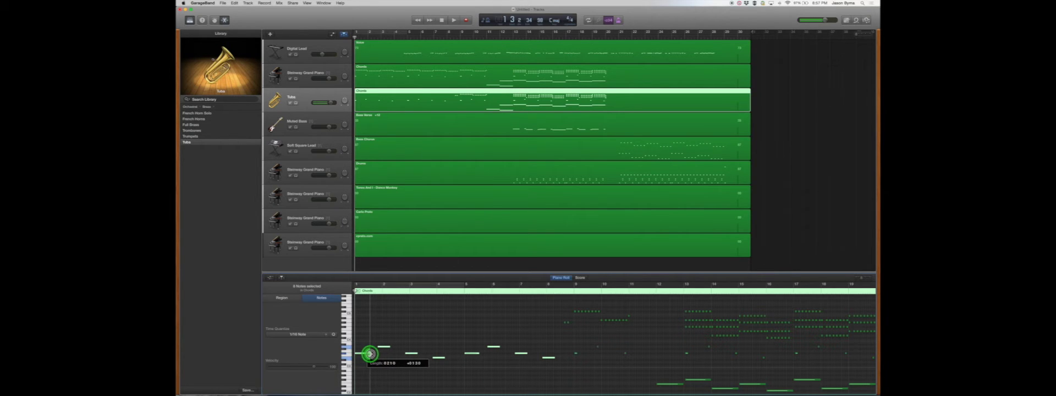
click(366, 353)
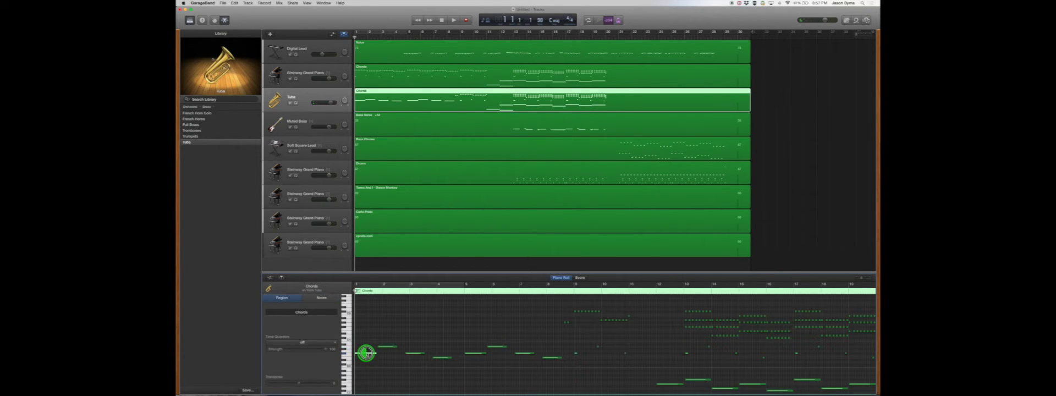
click(366, 353)
scroll(366, 348, down, 3)
key(super+z)
drag(363, 304, 560, 344)
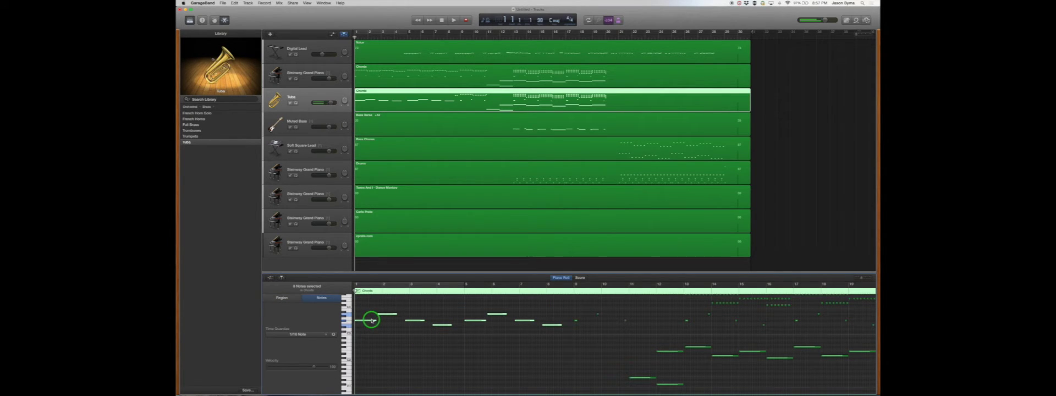
drag(369, 331, 369, 374)
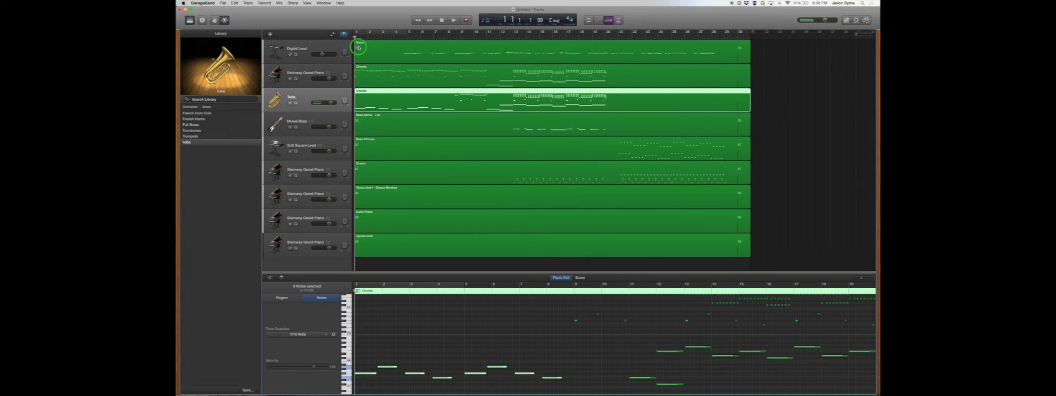
key(space)
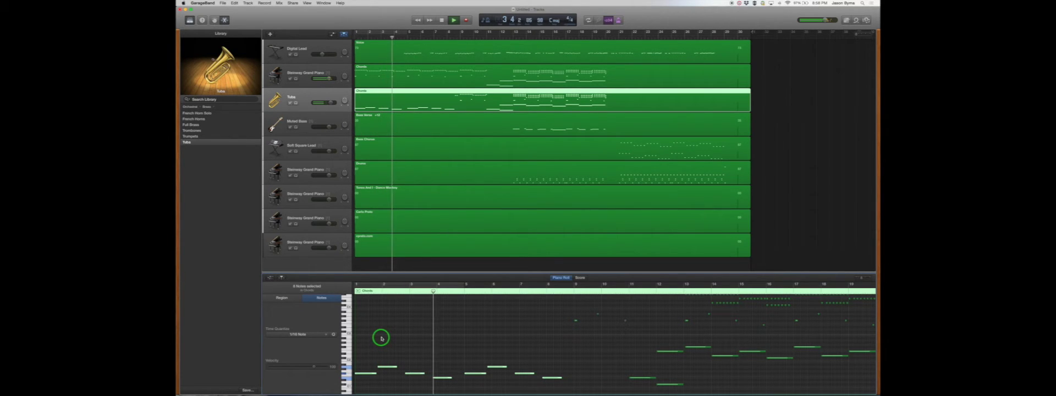
key(space)
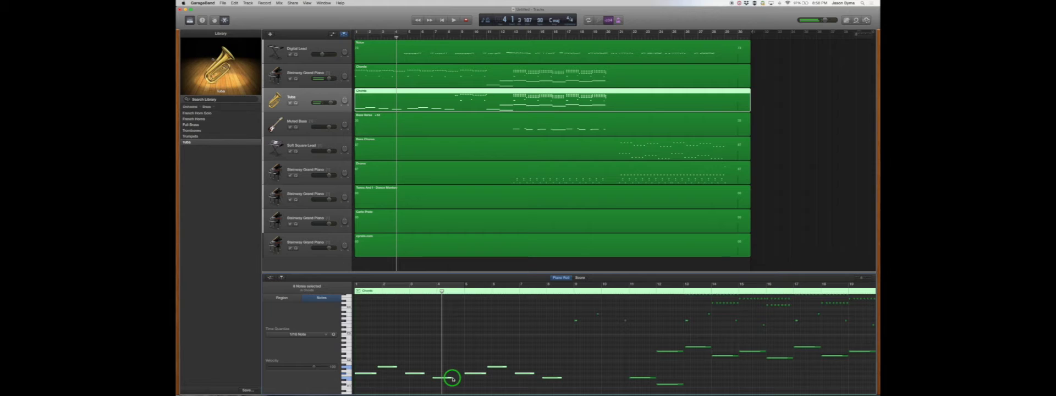
Shorten the eight opening notes into brief hits and replay from the song start.
drag(451, 378, 442, 379)
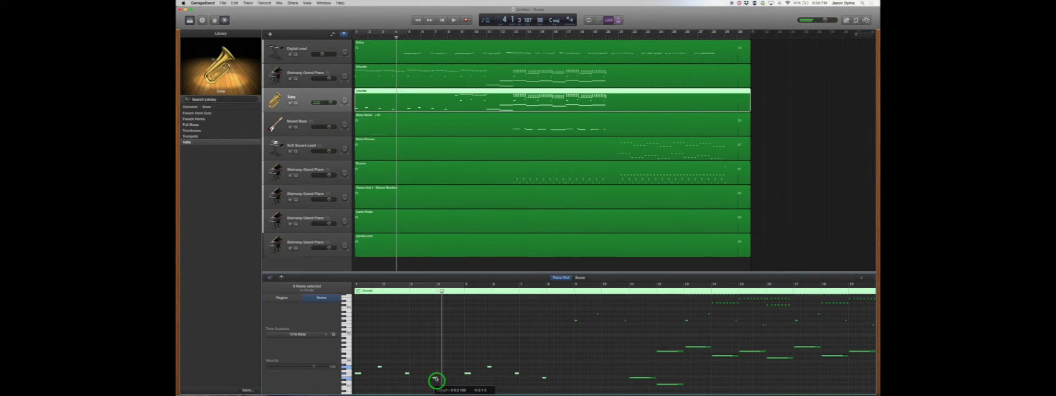
key(Return)
key(space)
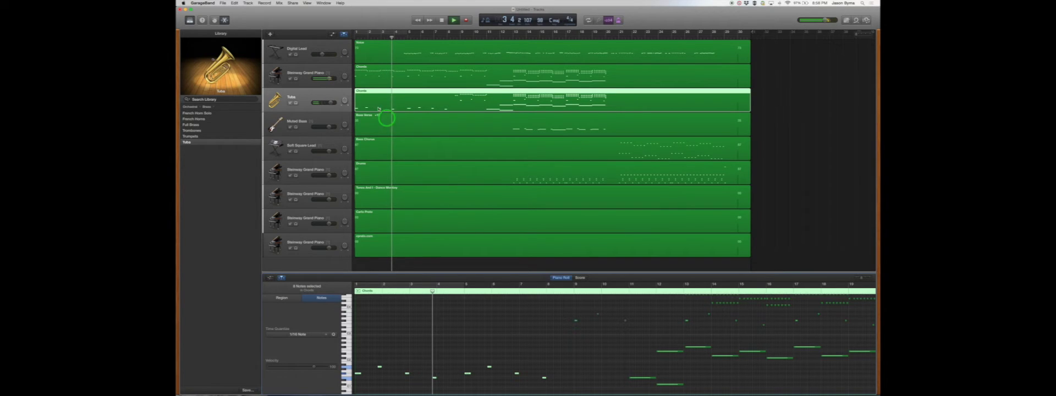
Select the original Chords region and switch its instrument to Mallet > Vibraphone.
click(392, 79)
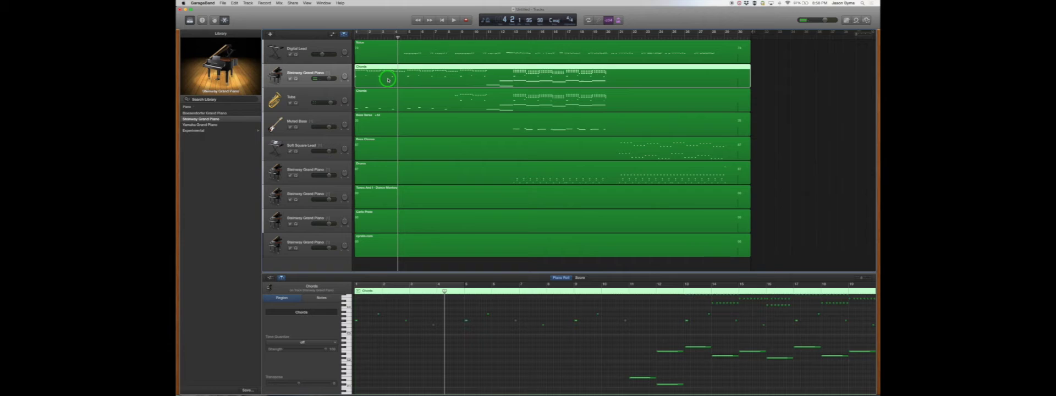
click(448, 360)
scroll(370, 347, up, 3)
drag(357, 332, 611, 352)
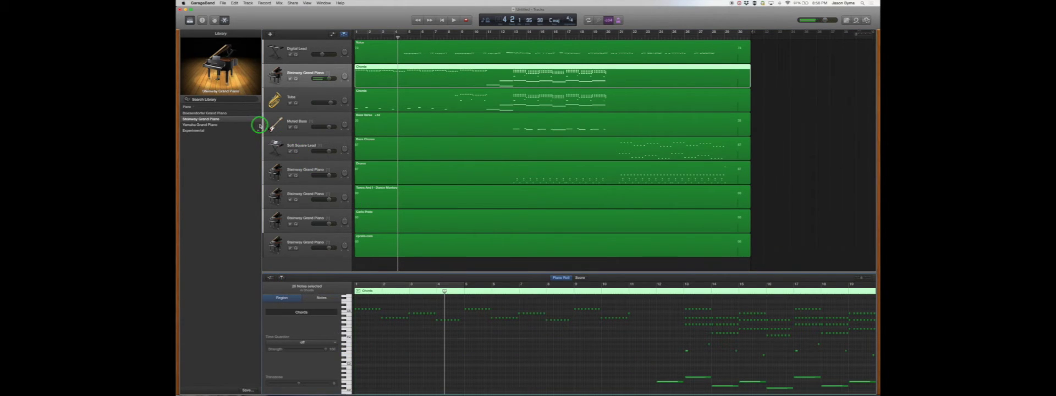
scroll(235, 123, left, 5)
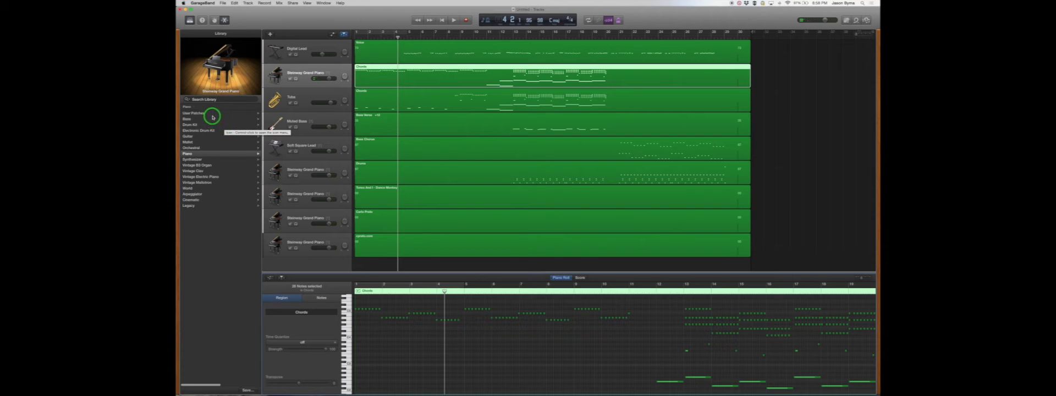
click(205, 141)
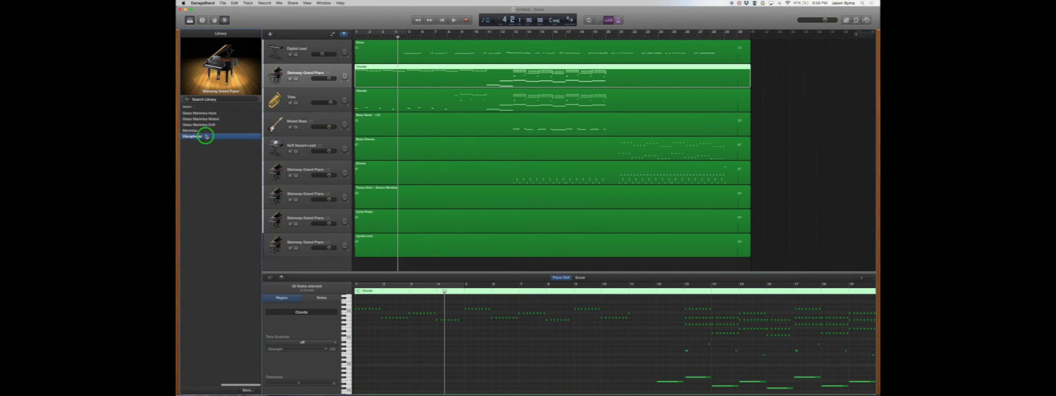
click(572, 138)
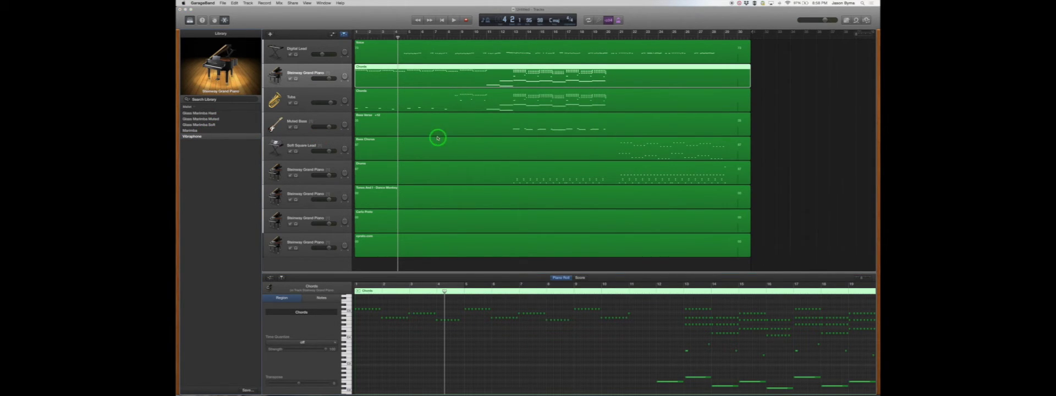
key(Return)
Listen to the Vibraphone, then draw a new long note in the Chords part and nudge it into place.
key(space)
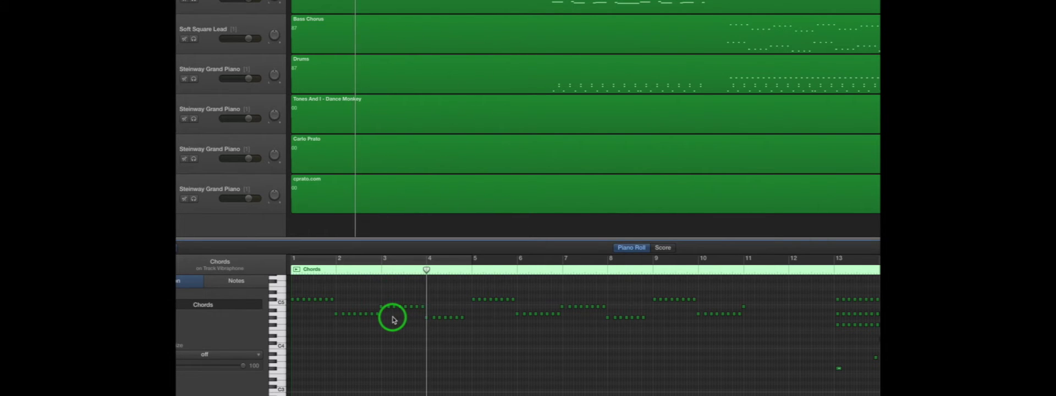
drag(437, 306, 460, 319)
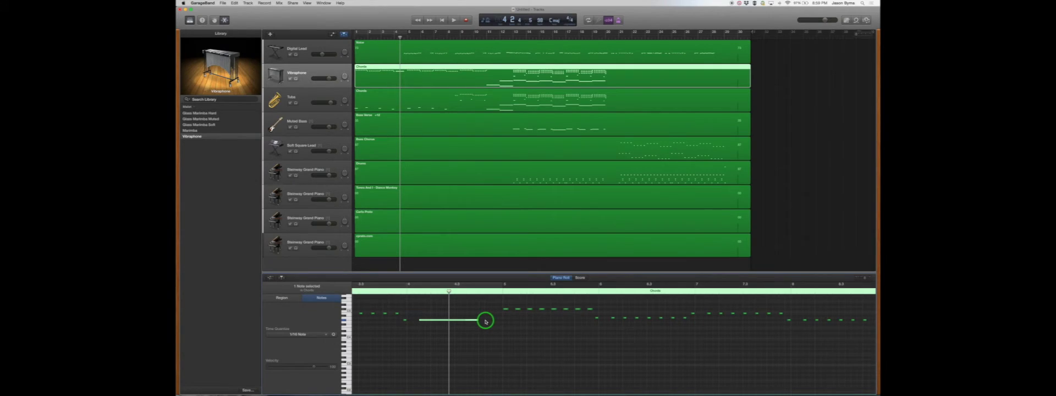
key(super)
mouse_move(485, 320)
mouse_down()
mouse_move(540, 321)
mouse_move(487, 324)
mouse_up()
key(super)
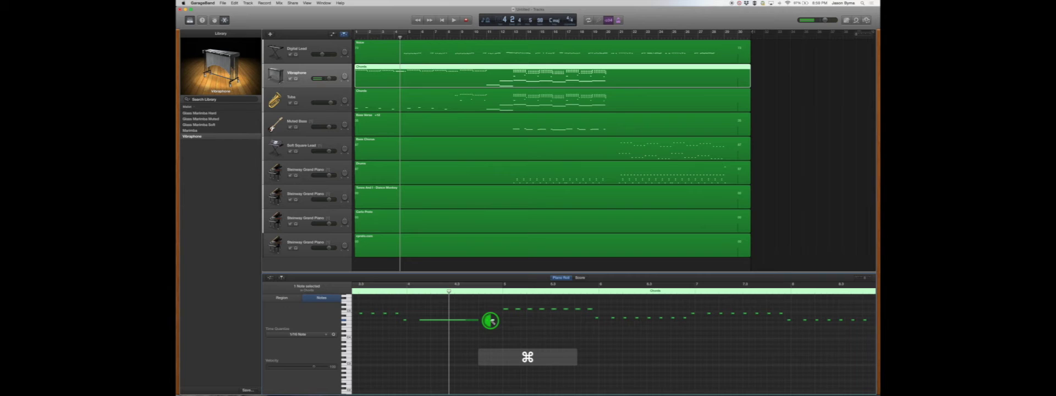
key(cmd+Right)
drag(534, 320, 542, 320)
key(super)
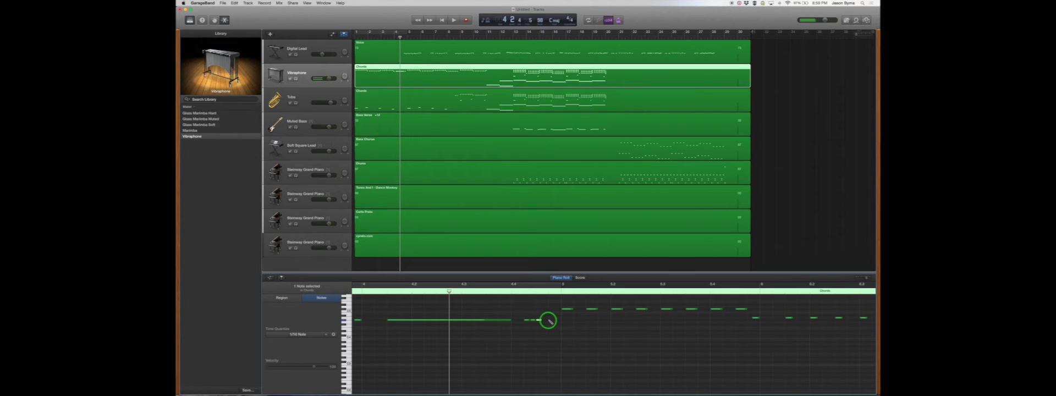
drag(551, 321, 547, 318)
key(super)
Replay from the start with the Tuba region selected, then stop and undo to restore the Steinway piano sound.
key(Return)
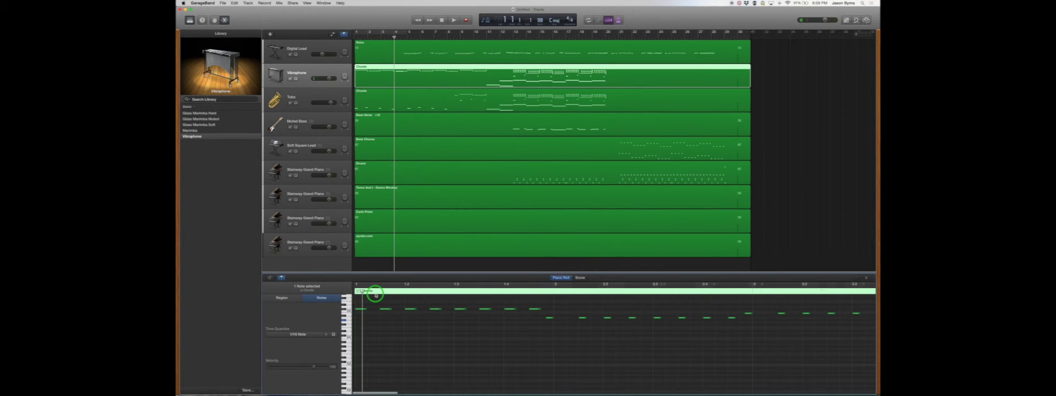
key(space)
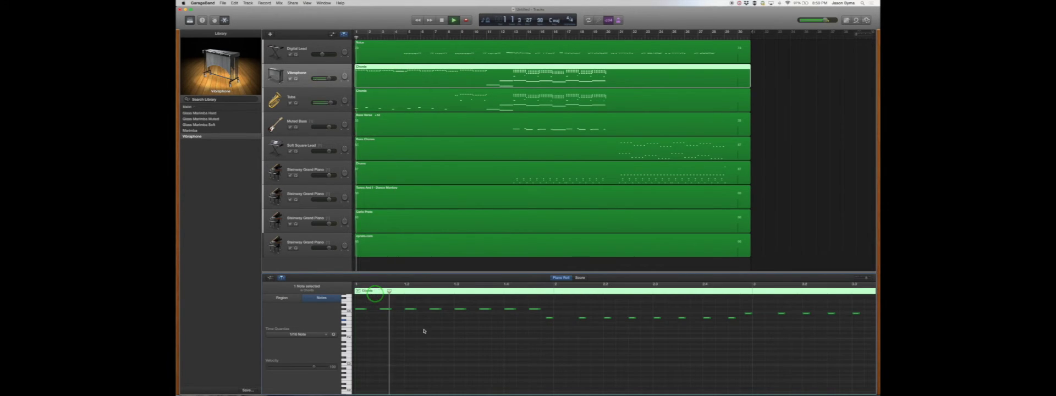
click(303, 106)
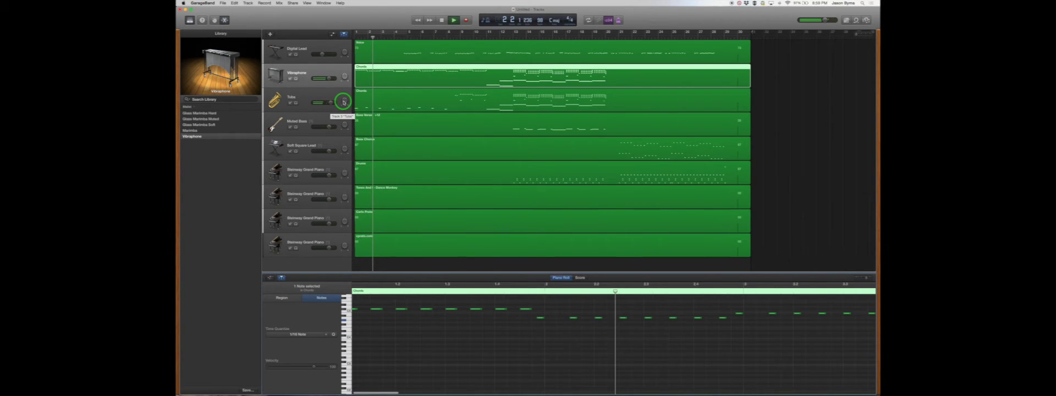
click(359, 105)
click(391, 142)
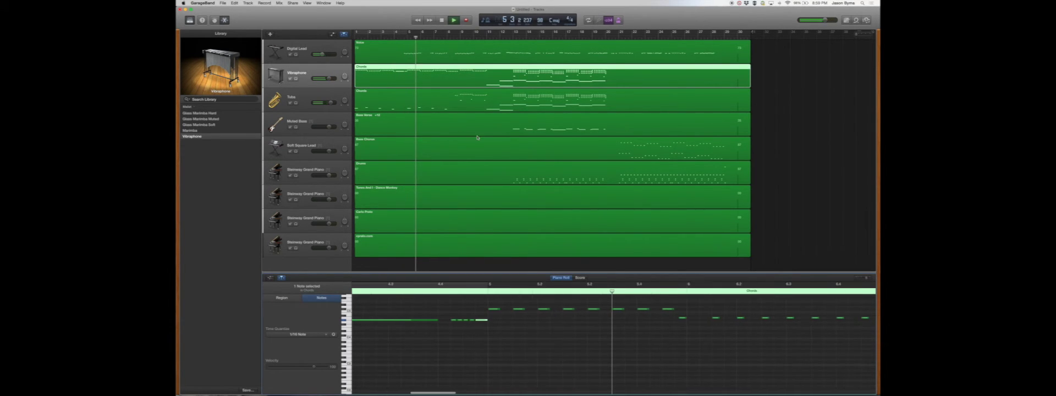
key(space)
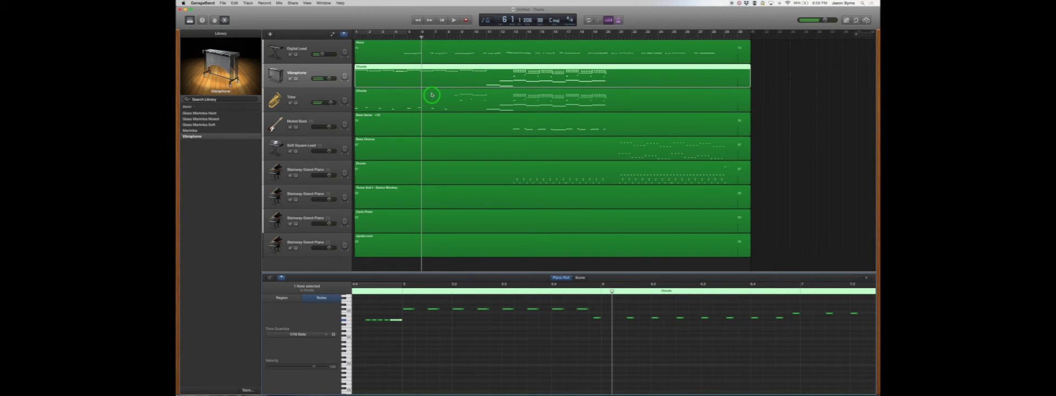
key(super+z)
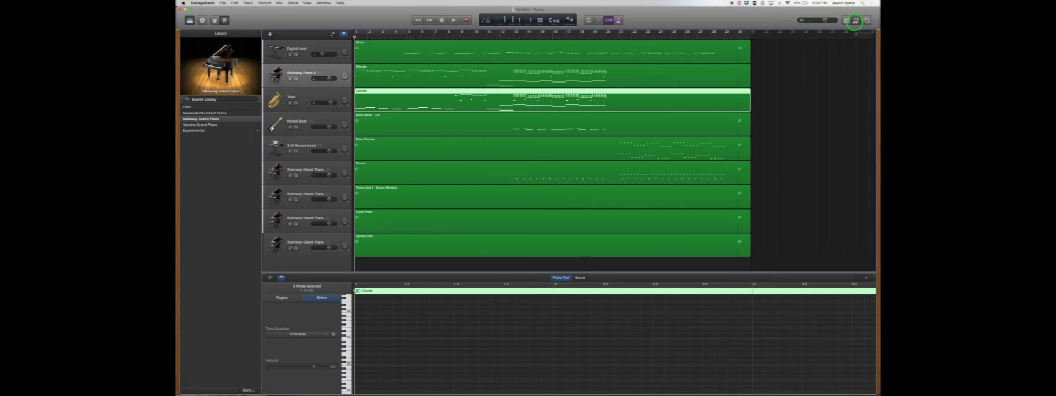
Filter Apple loops to All Drums/Beats and add 2-Step Balancing Beat 02 as a new track.
click(855, 20)
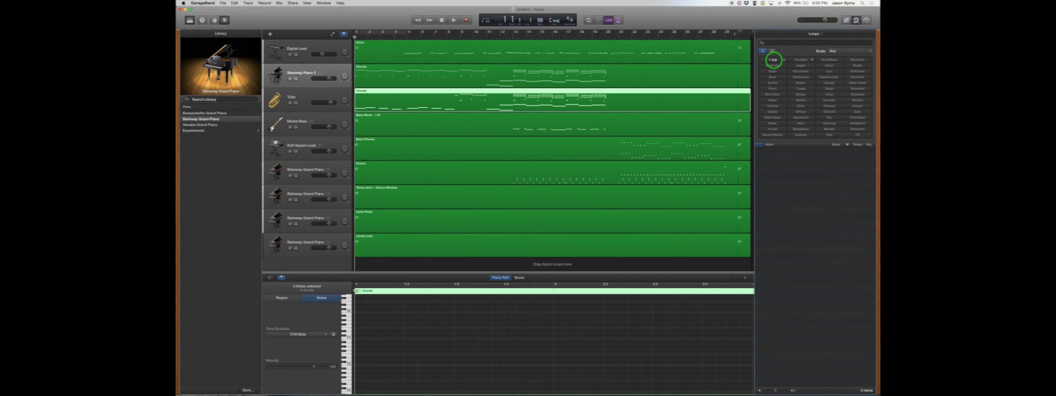
click(773, 60)
click(778, 171)
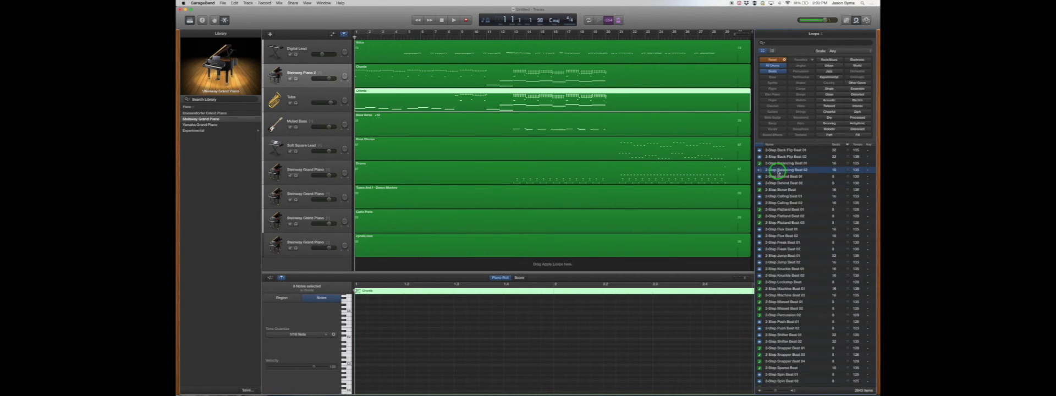
key(space)
drag(787, 170, 315, 92)
Shift the drum loop region slightly later, lower its track volume, and play back to check it.
drag(383, 92, 400, 88)
drag(330, 97, 314, 98)
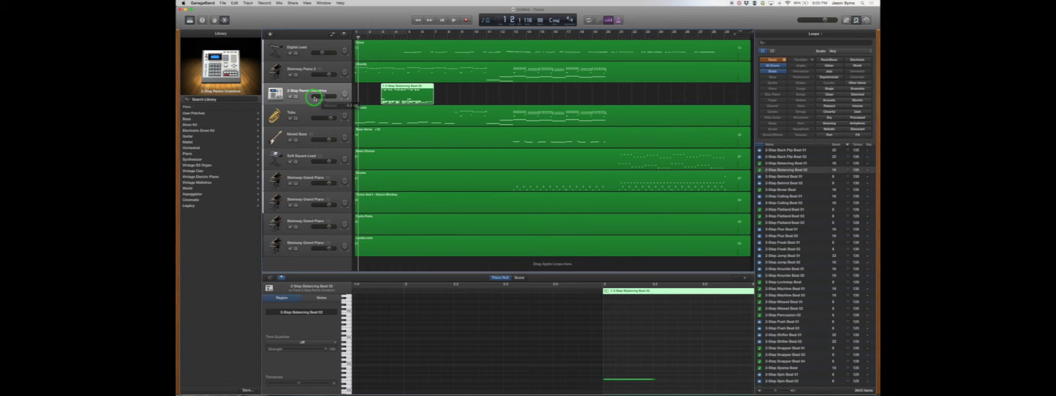
key(space)
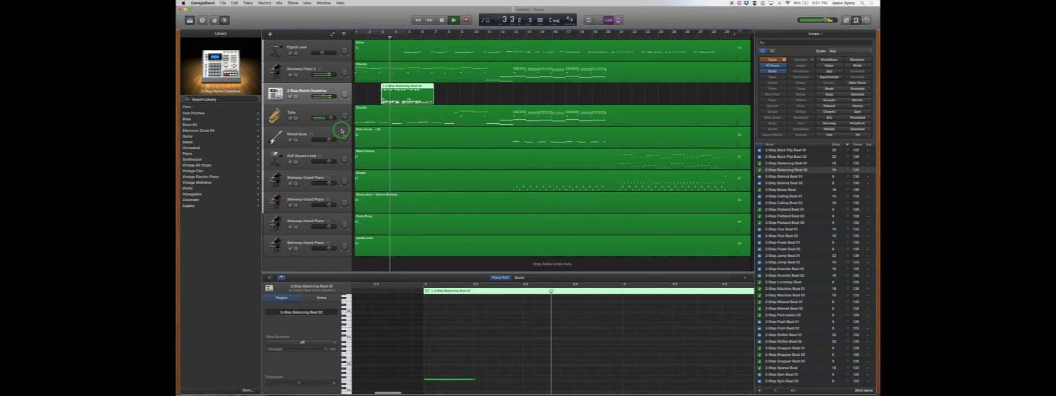
key(XF86AudioRaiseVolume)
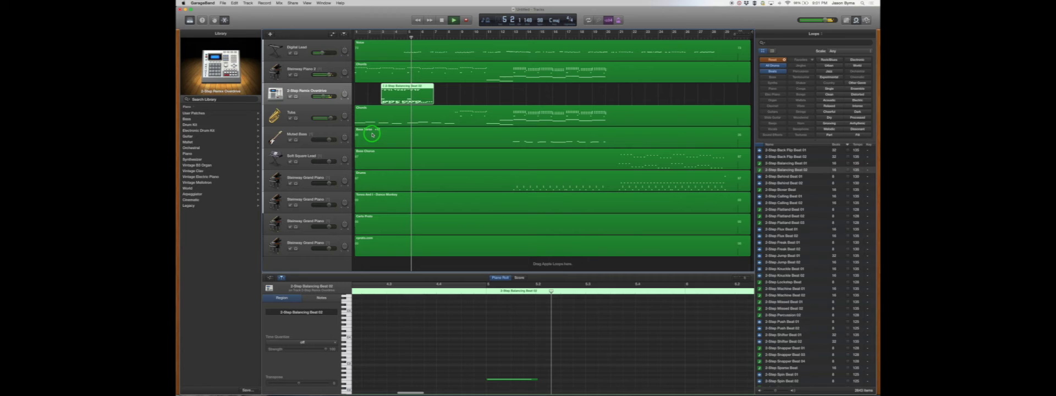
key(space)
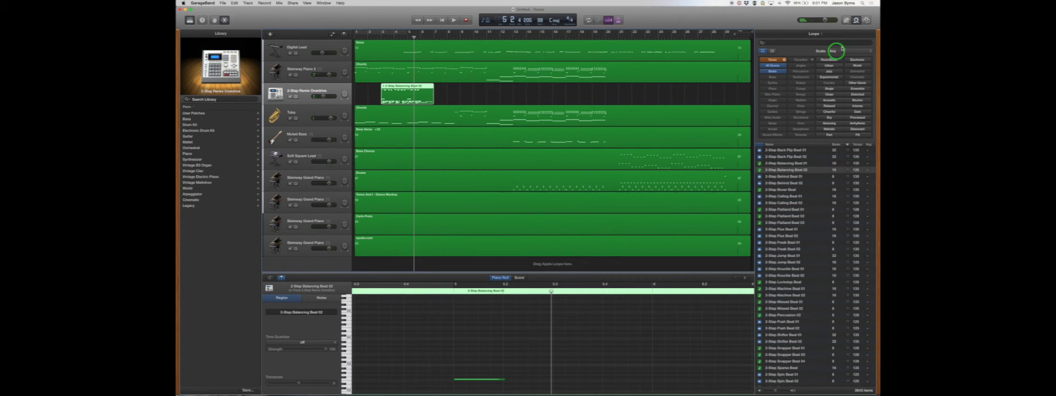
click(855, 21)
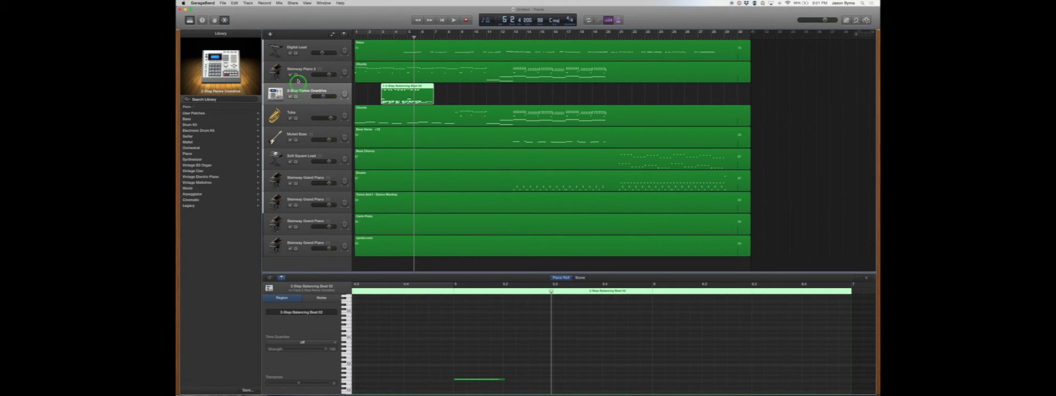
Share the song to iTunes, pasting in the creator's name with 'MIDI Project Dance Monkey' as title.
click(292, 3)
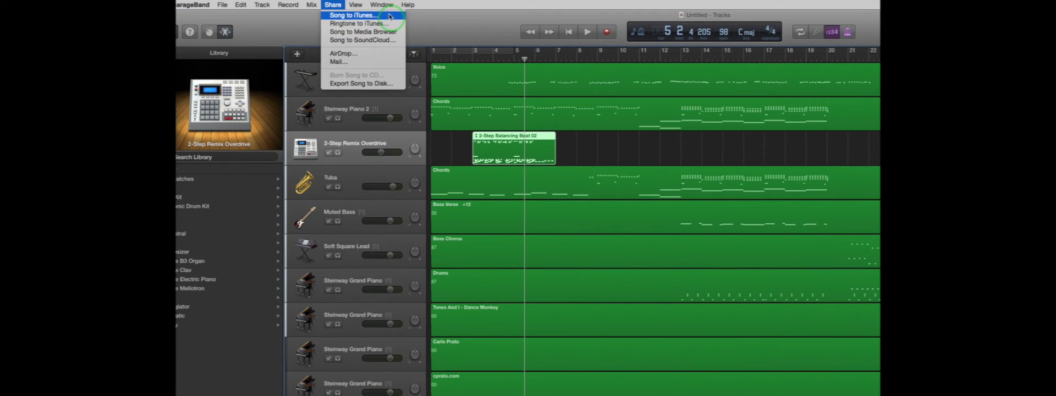
click(389, 16)
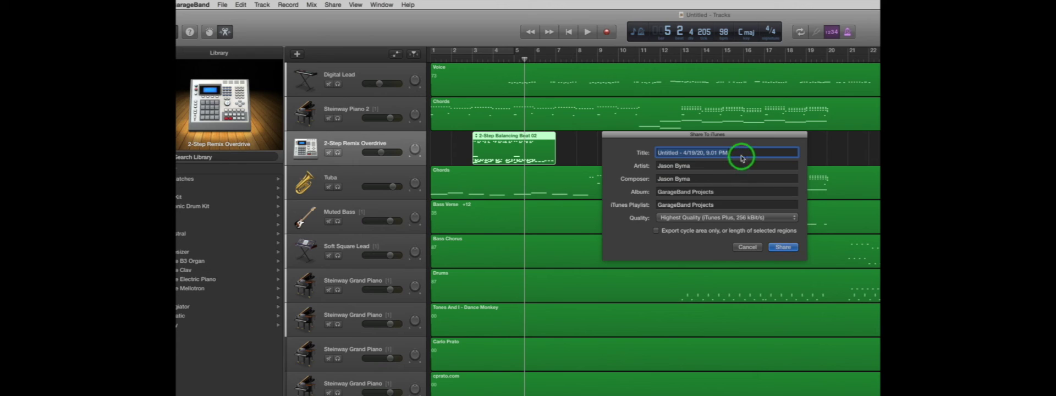
text(Jason Byma MIDI Project Dance Monkey)
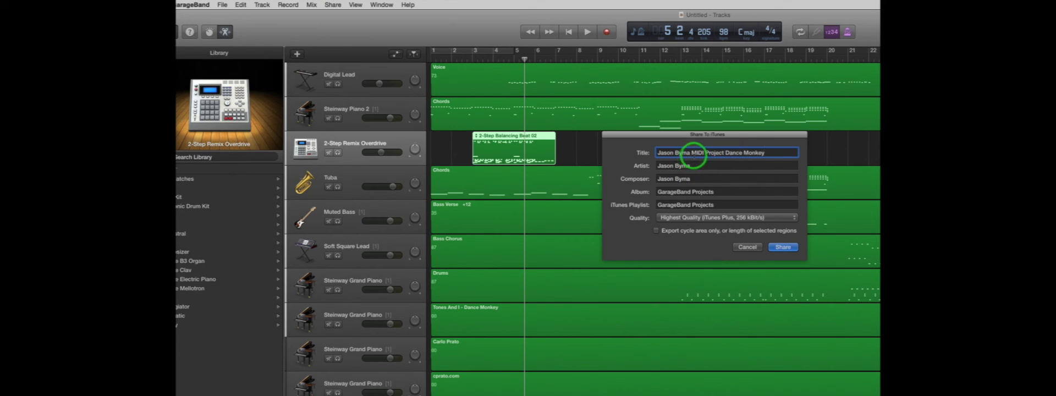
click(781, 247)
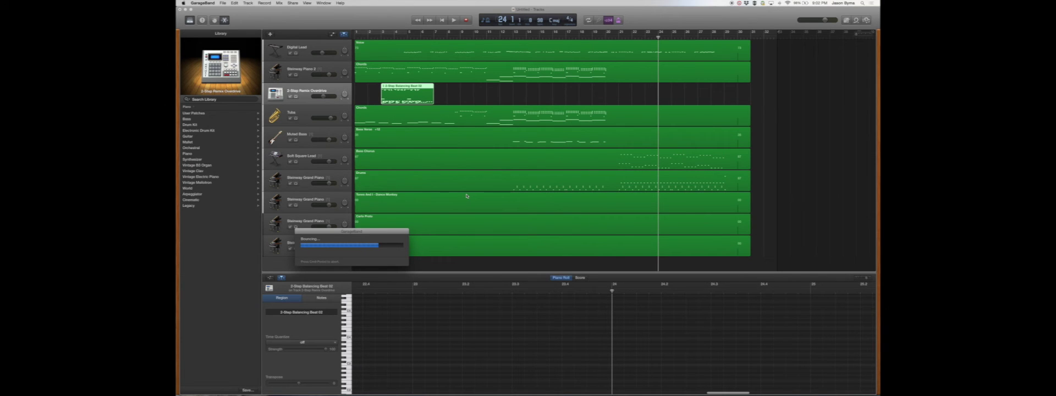
Quit GarageBand and drag the Dance Monkey song from iTunes onto the desktop as an m4a file.
mouse_move(634, 378)
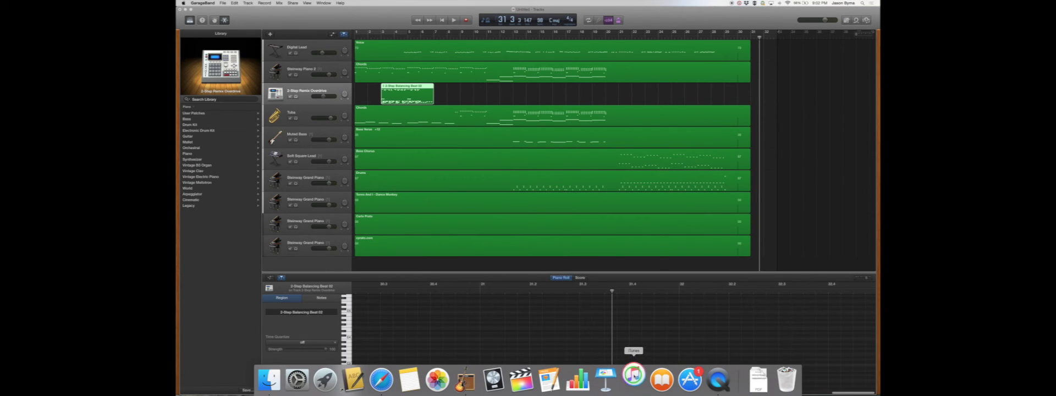
key(super+q)
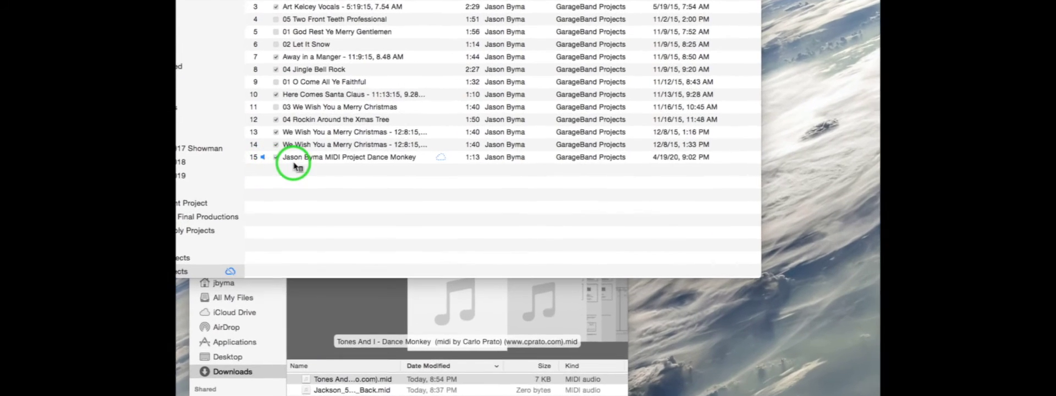
drag(297, 158, 499, 200)
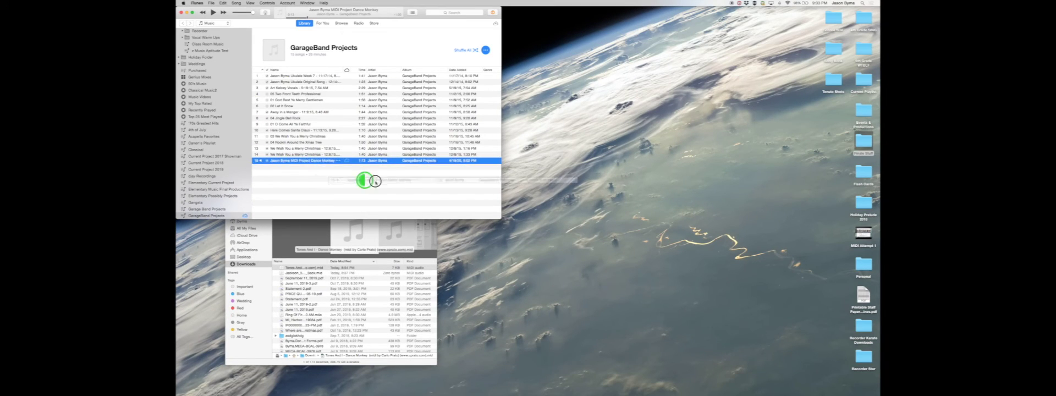
drag(375, 181, 550, 190)
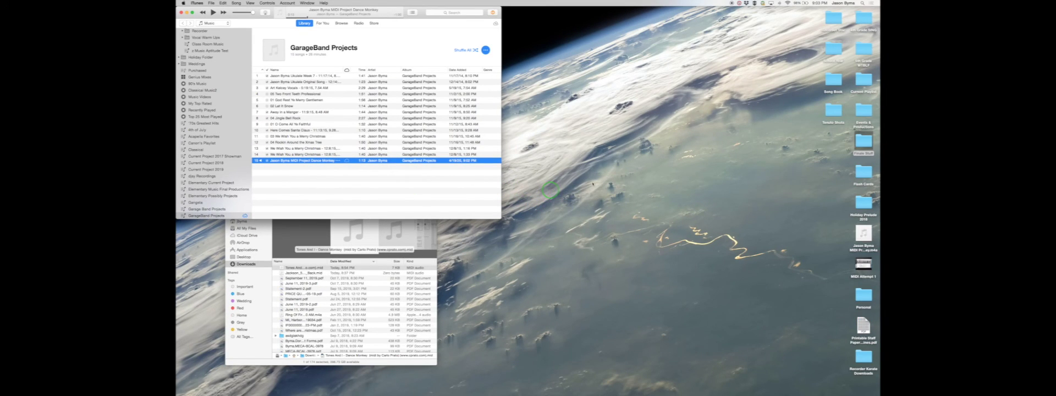